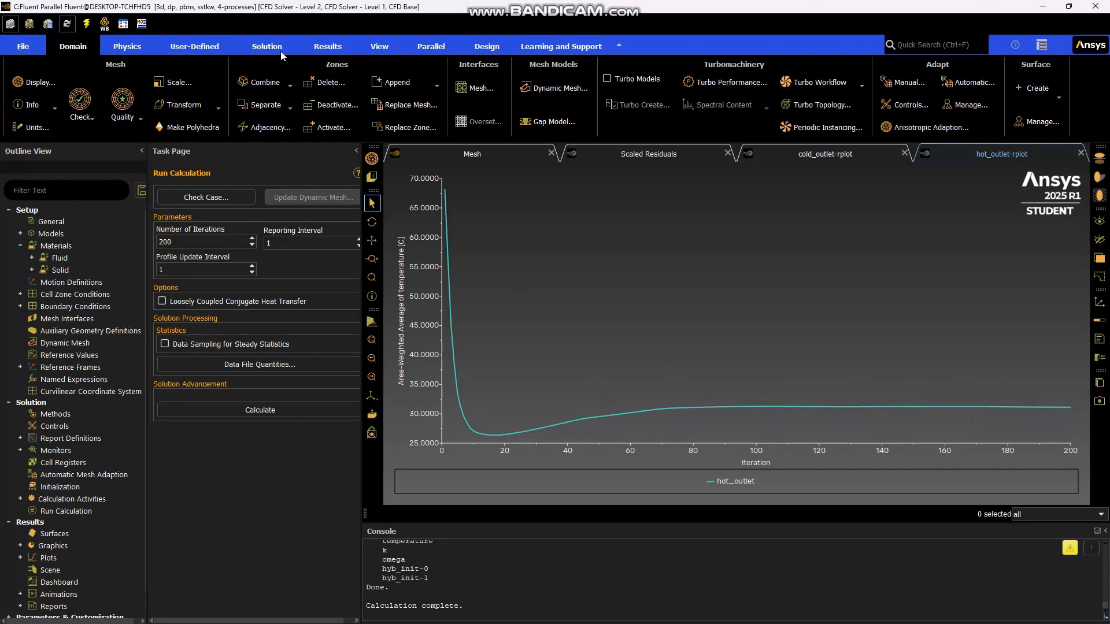
- Compute a mass flow rate flux report for cold_inlet, cold_outlet, hot_inlet and hot_outlet
left_click(318, 46)
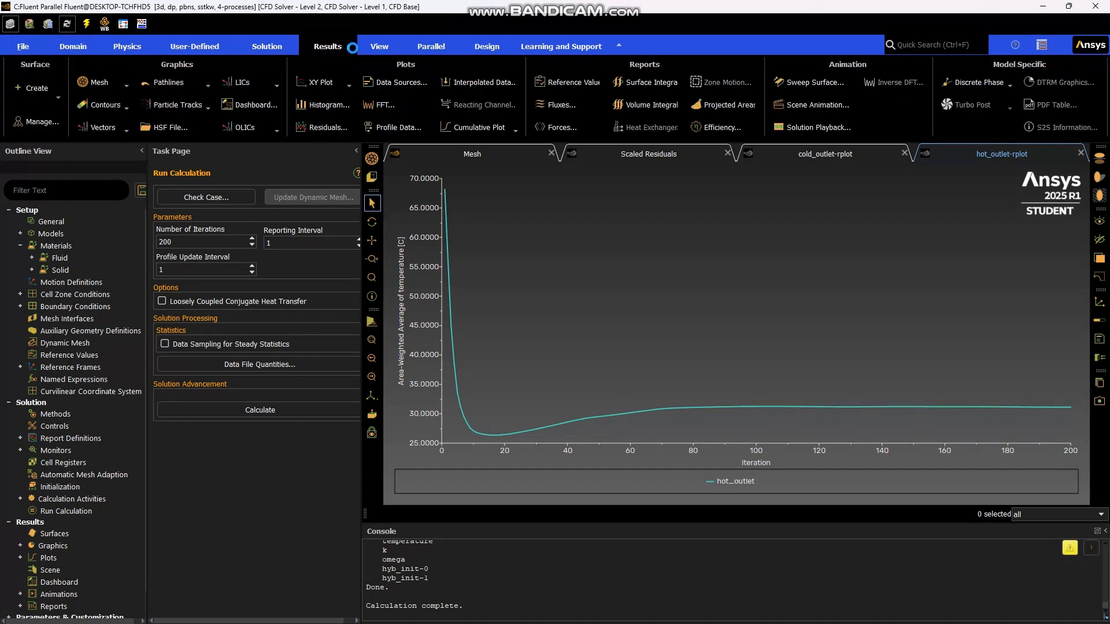
left_click(581, 105)
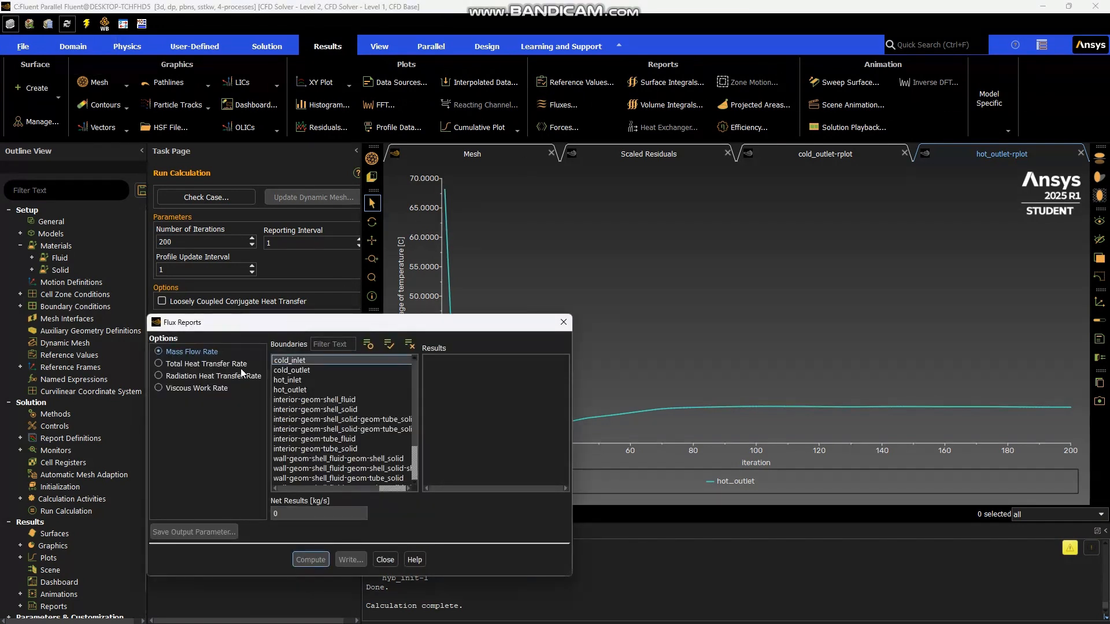
left_click_drag(267, 330, 251, 112)
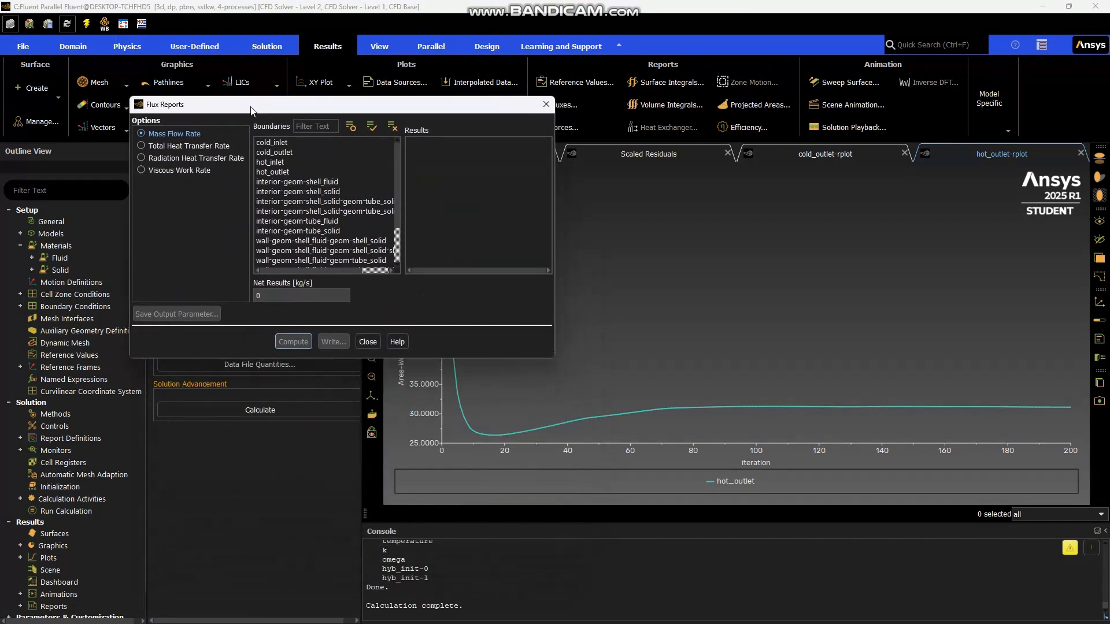
left_click(322, 153)
left_click(324, 146)
left_click(323, 162)
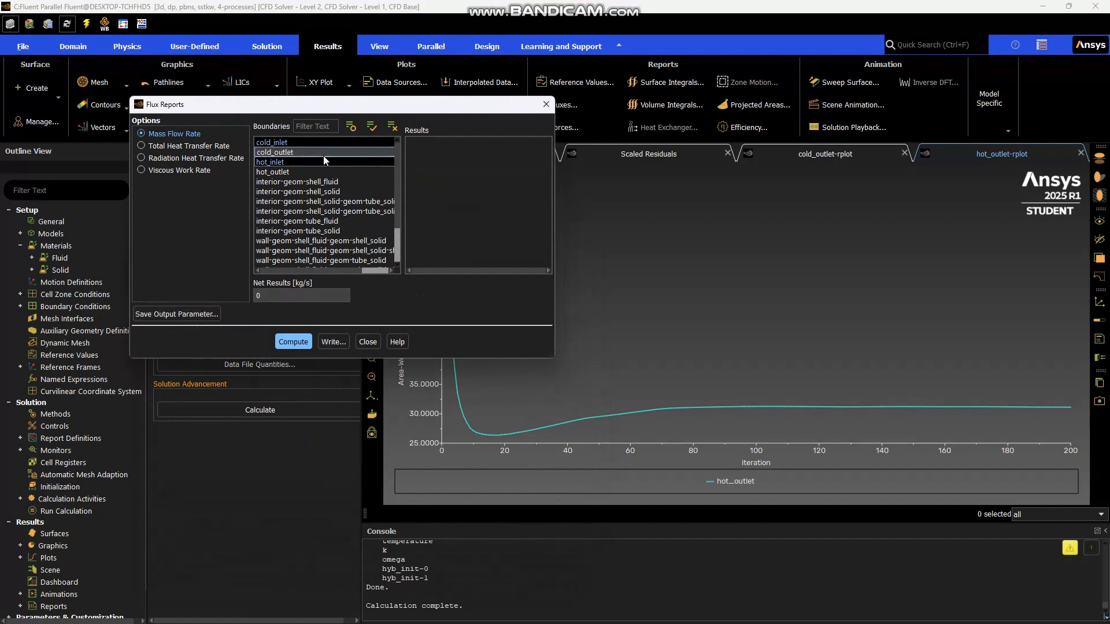
left_click(323, 154)
left_click(326, 171)
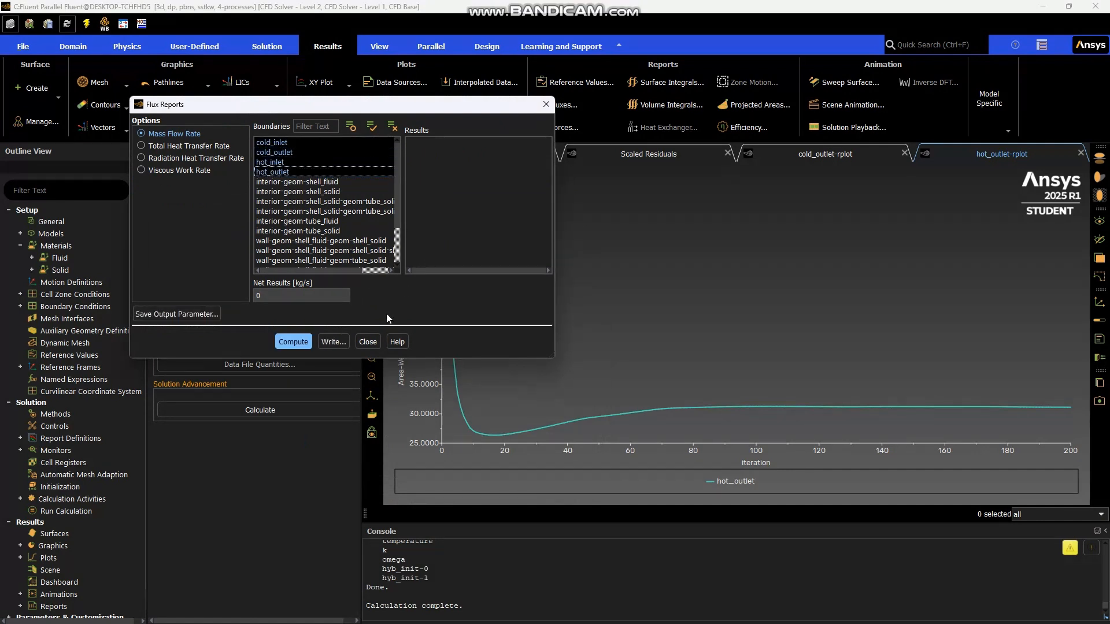
left_click(294, 342)
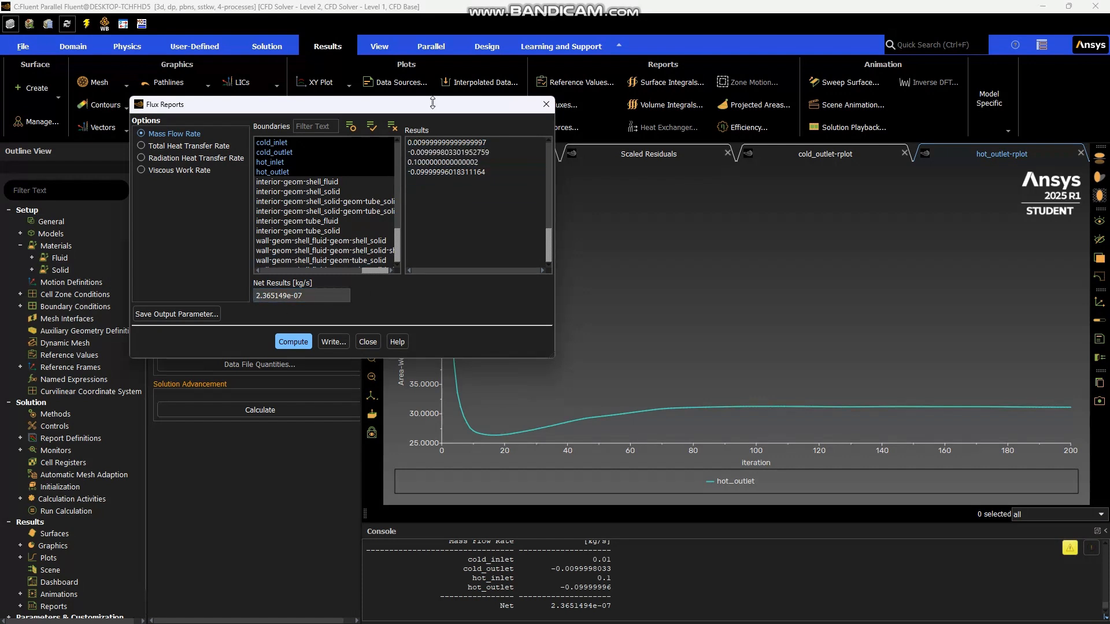
- Exclude the two hot boundaries and compute the mass flow rate balance of cold_inlet and cold_outlet only
left_click(311, 162)
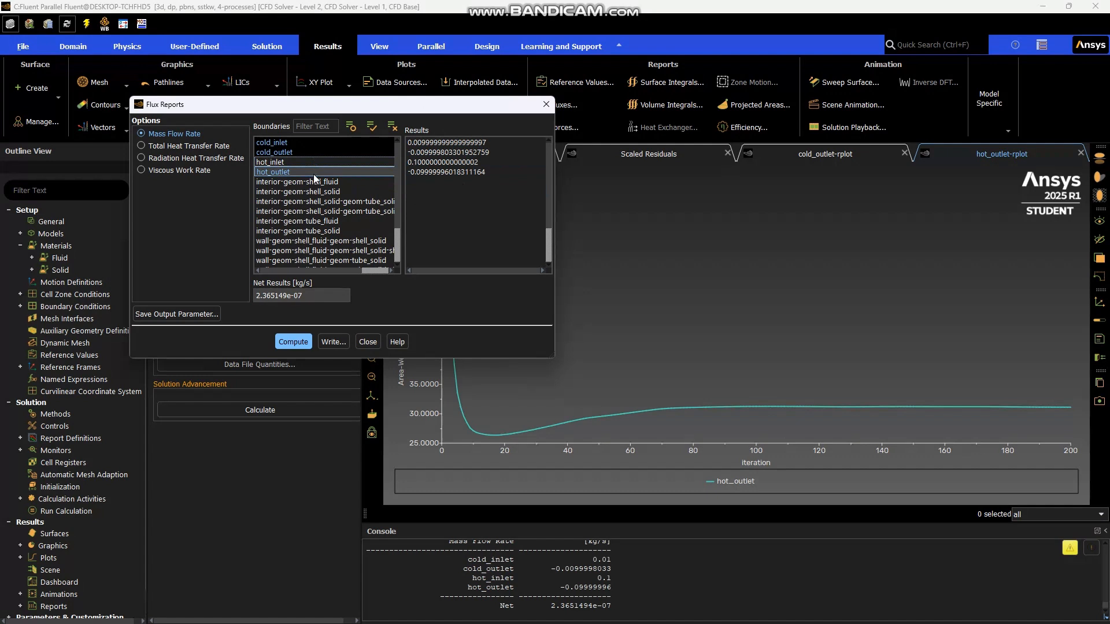
left_click(312, 171)
left_click(300, 342)
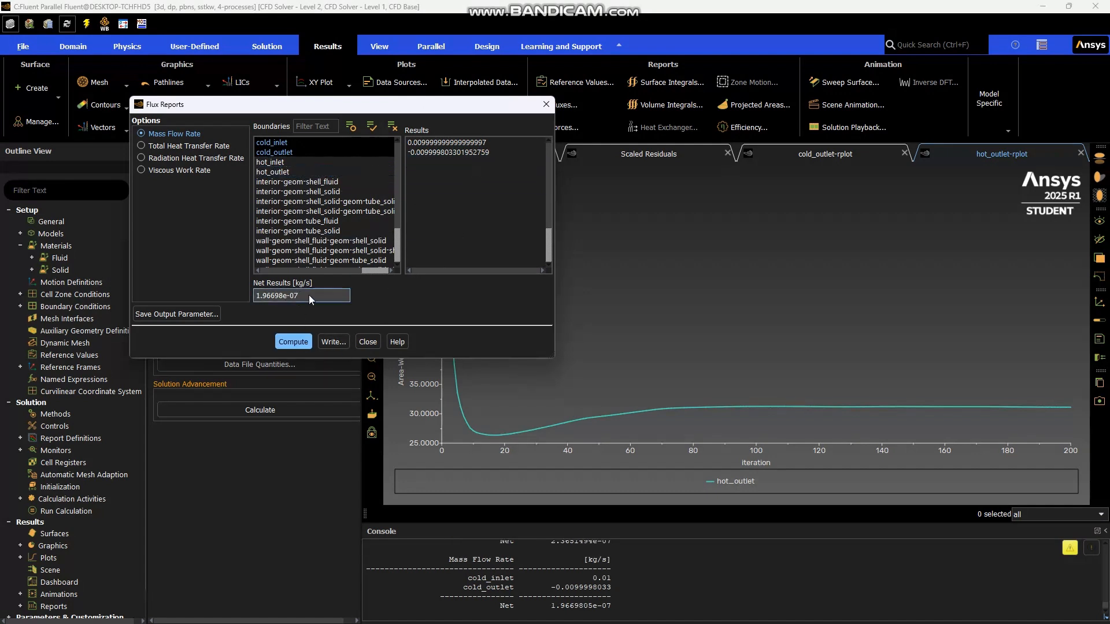
- Compute the mass flow rate balance of hot_inlet and hot_outlet only, and close the flux report
left_click(392, 126)
left_click(342, 171)
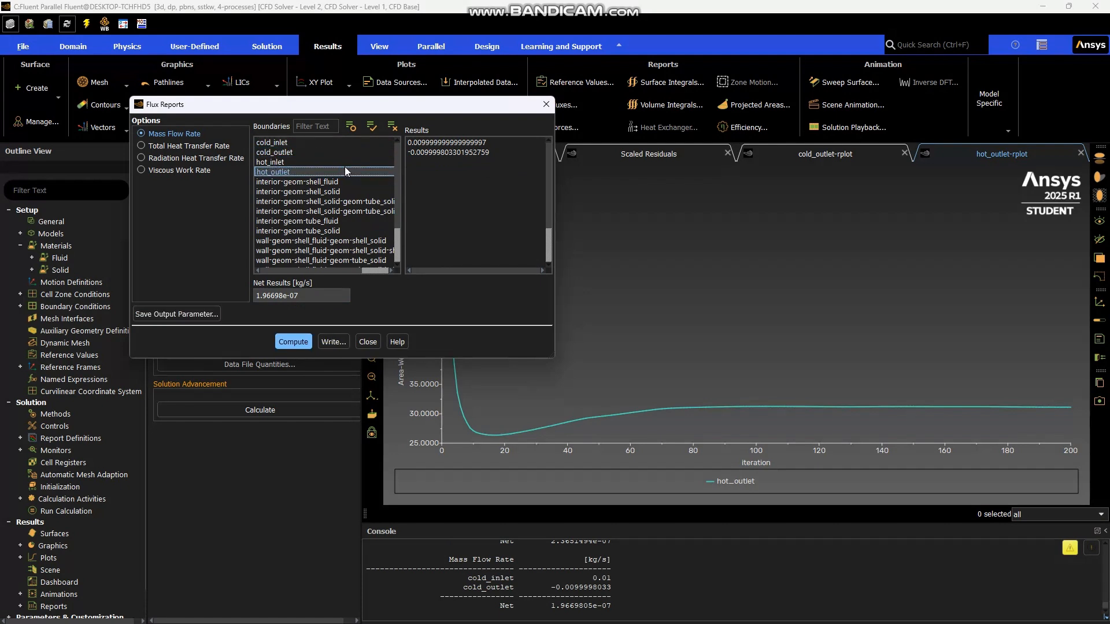
left_click(343, 163)
left_click(298, 341)
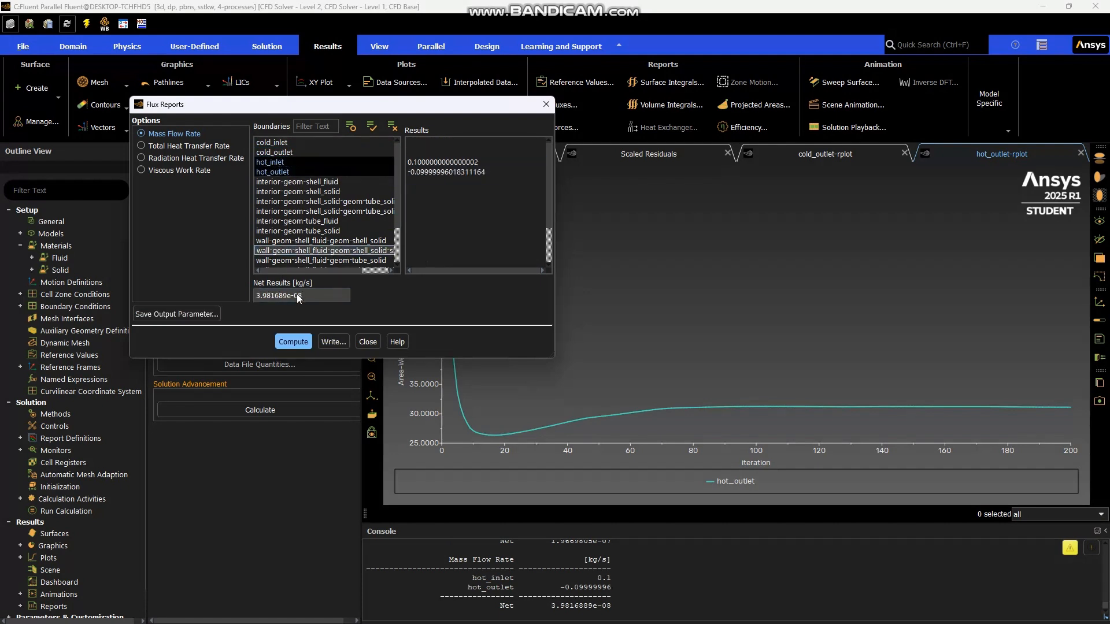
left_click(367, 342)
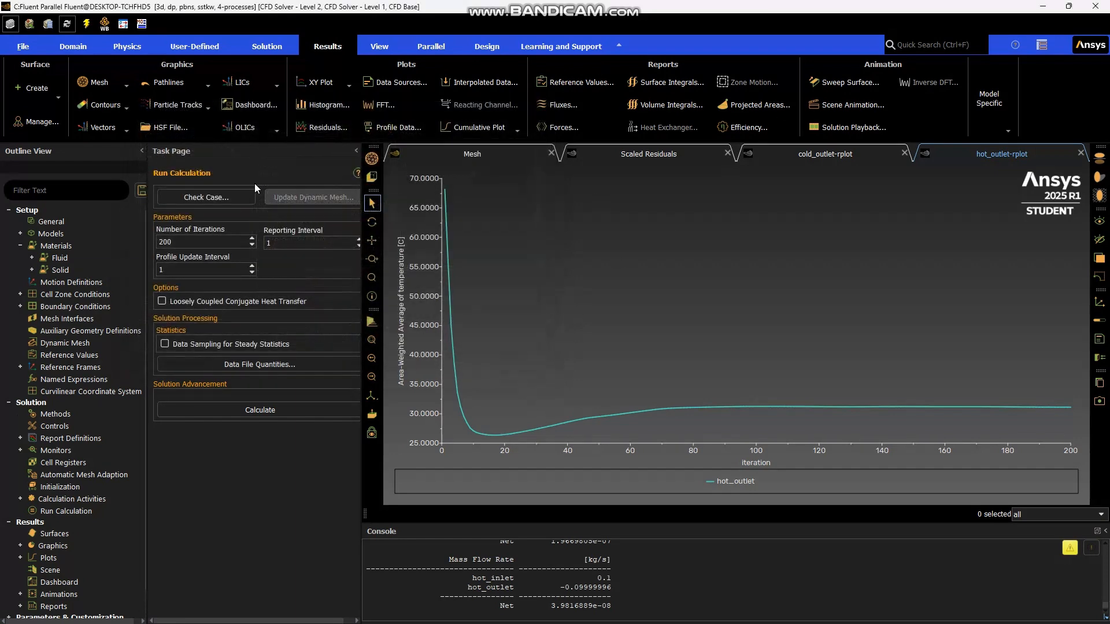
- Set up a surface integral report for the area-weighted average of static temperature
scroll(113, 425, "down", 2)
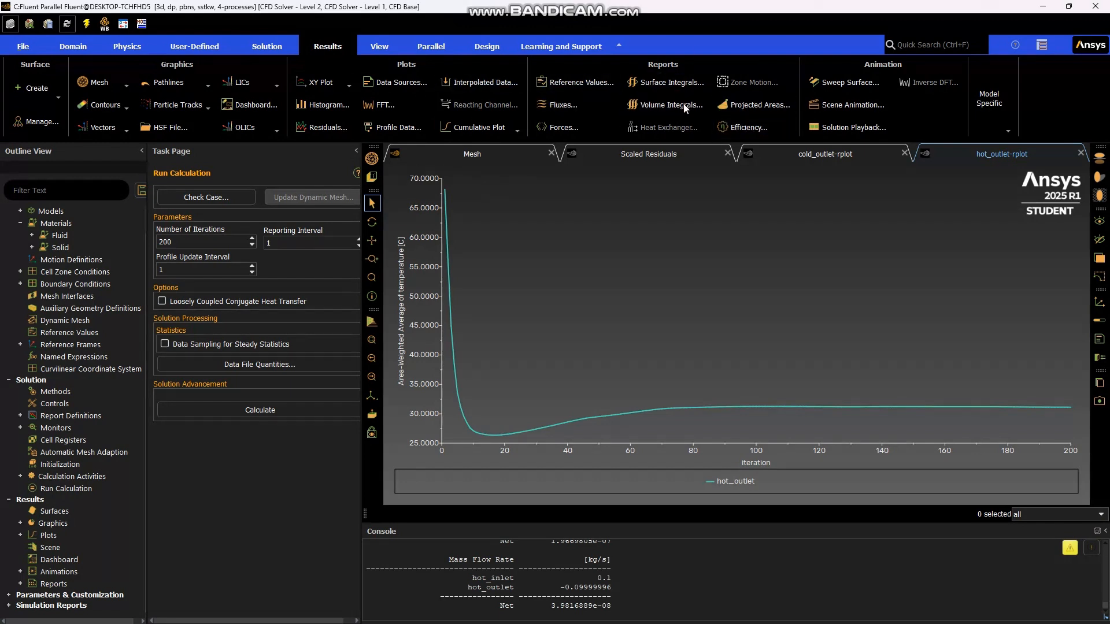
left_click(688, 83)
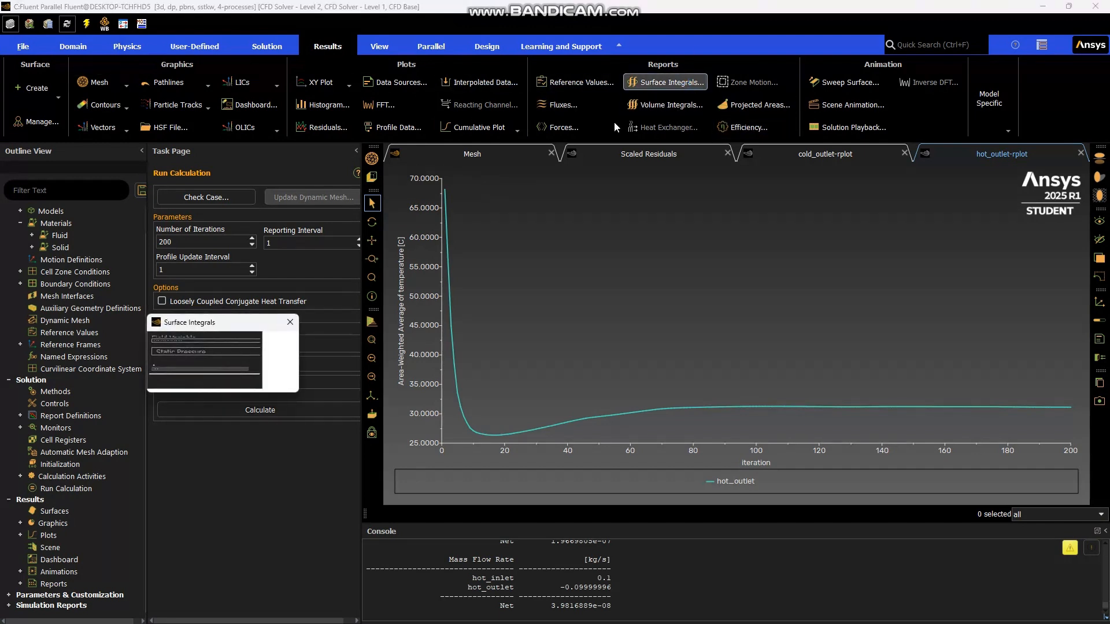
left_click_drag(353, 331, 357, 196)
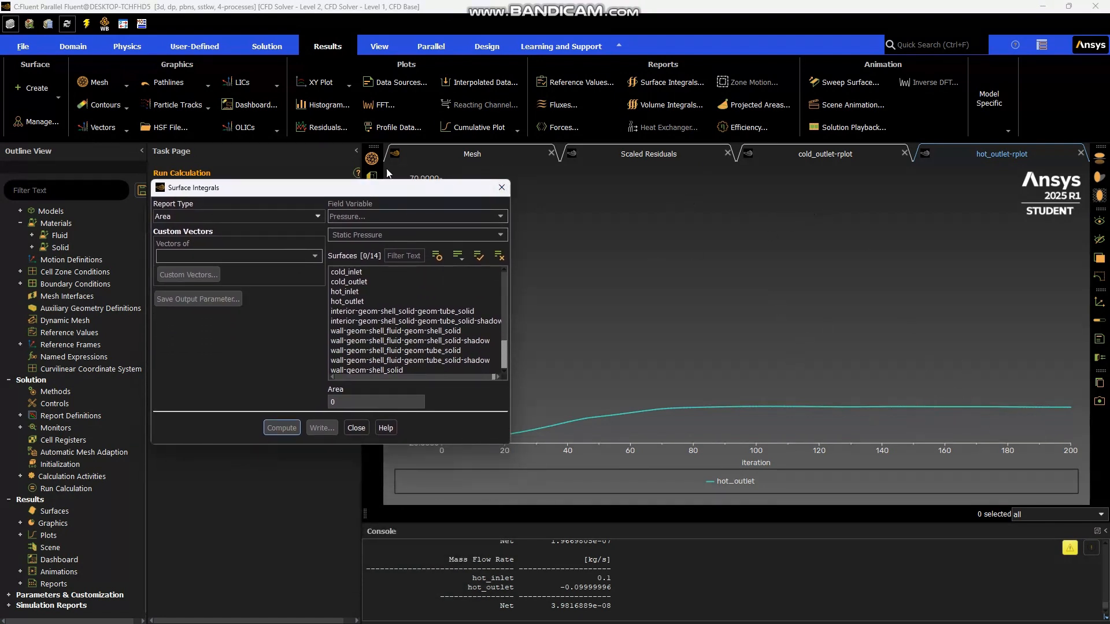
left_click(282, 212)
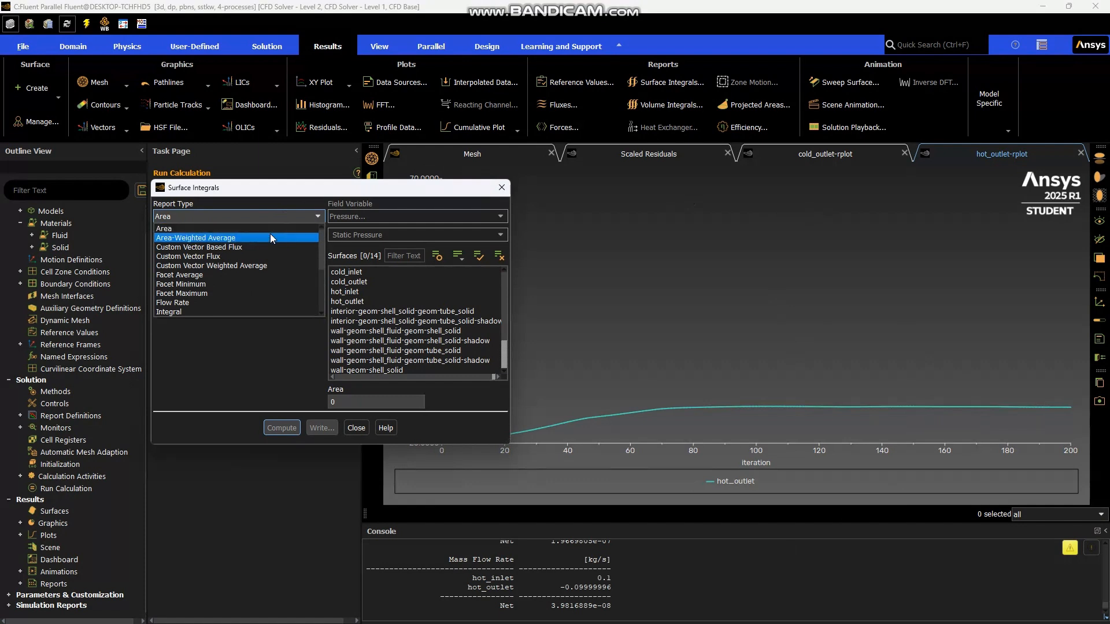
left_click(271, 238)
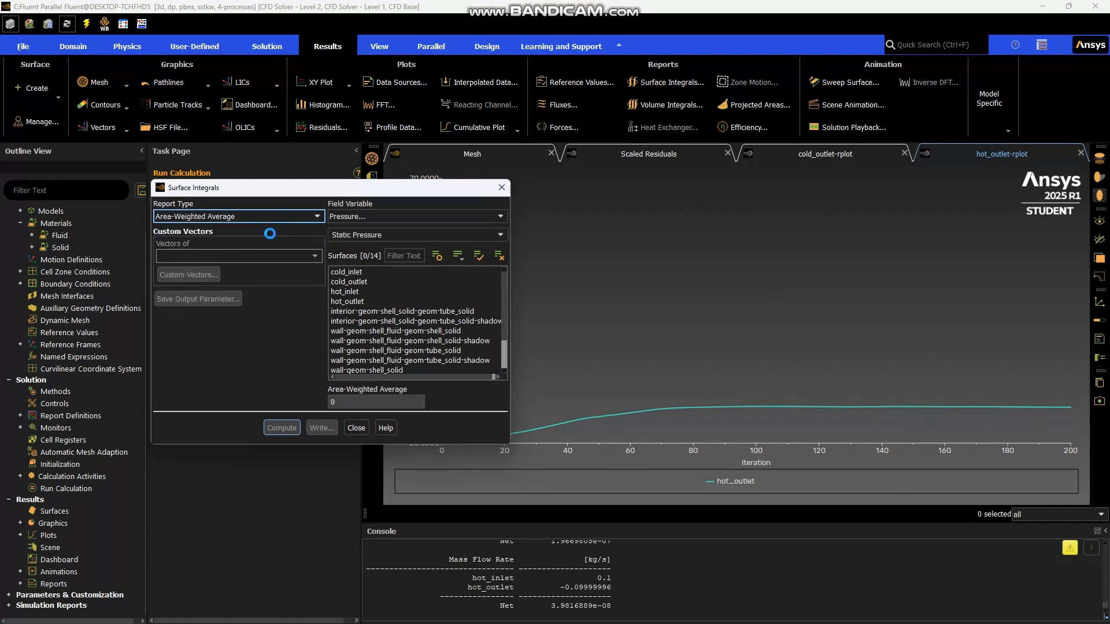
left_click(388, 216)
left_click(397, 255)
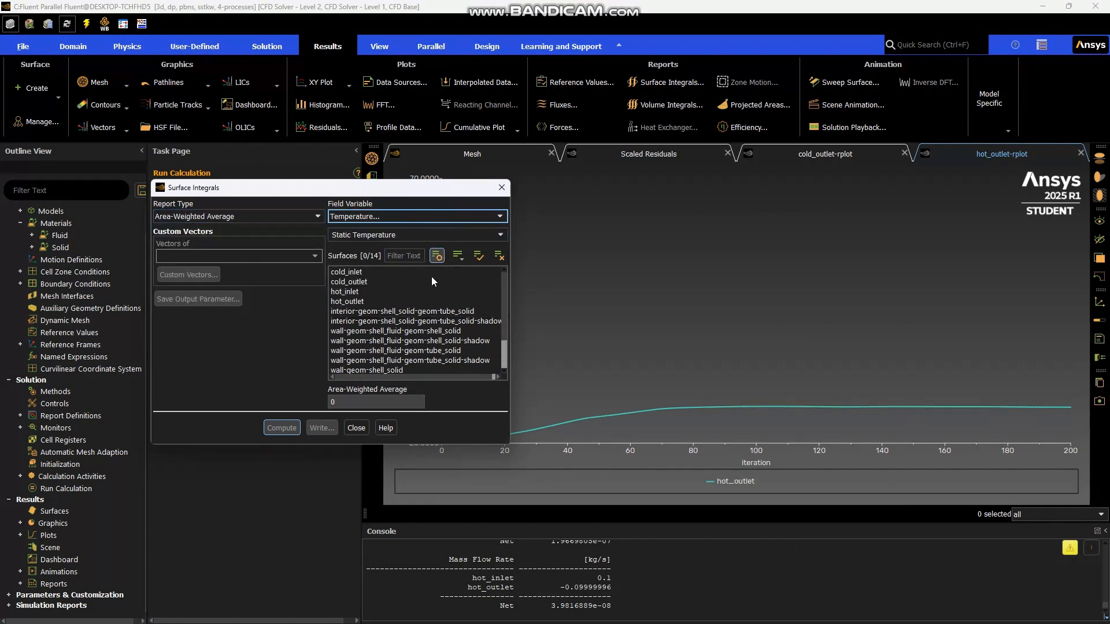
- Compute the average temperature on cold_inlet, cold_outlet, hot_inlet and hot_outlet, and close the surface integral report
left_click(399, 272)
left_click(397, 281)
left_click(392, 292)
left_click(390, 300)
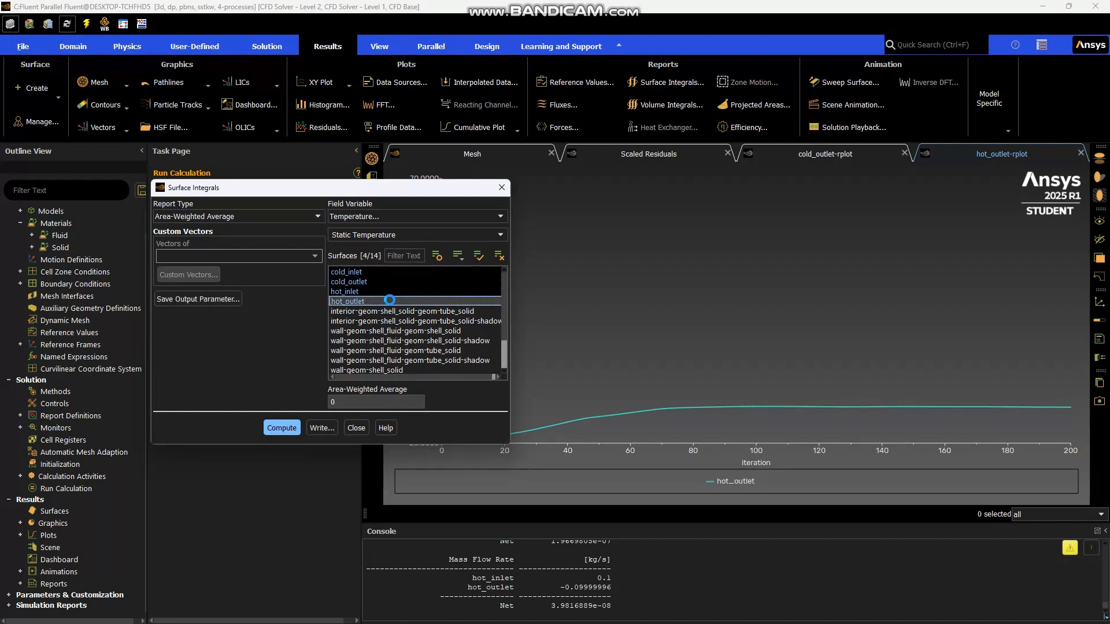
left_click(263, 426)
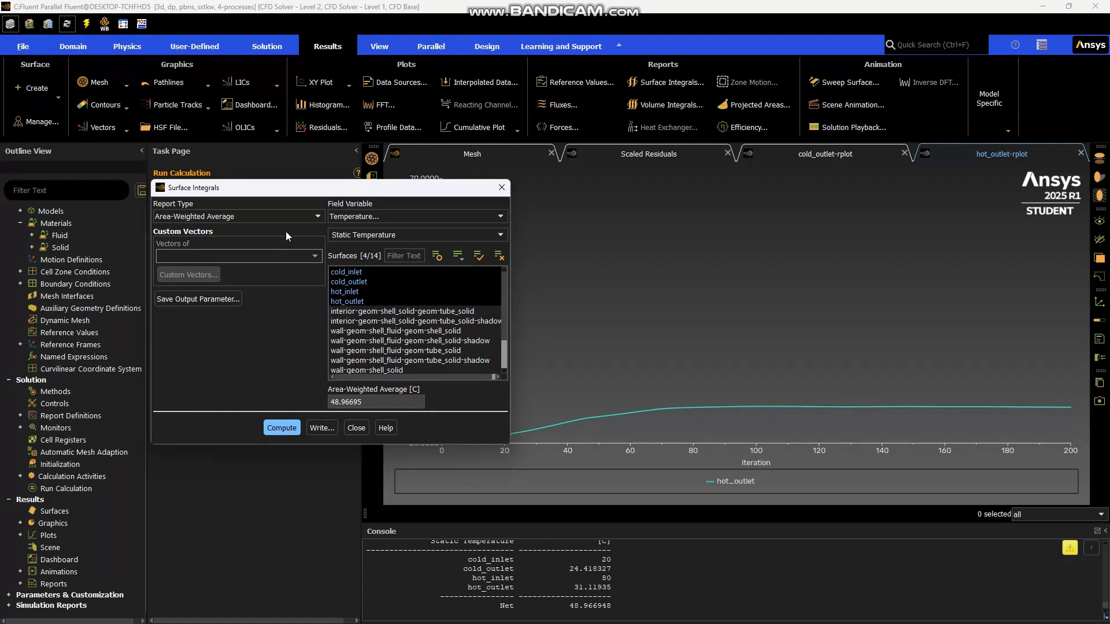
left_click(305, 216)
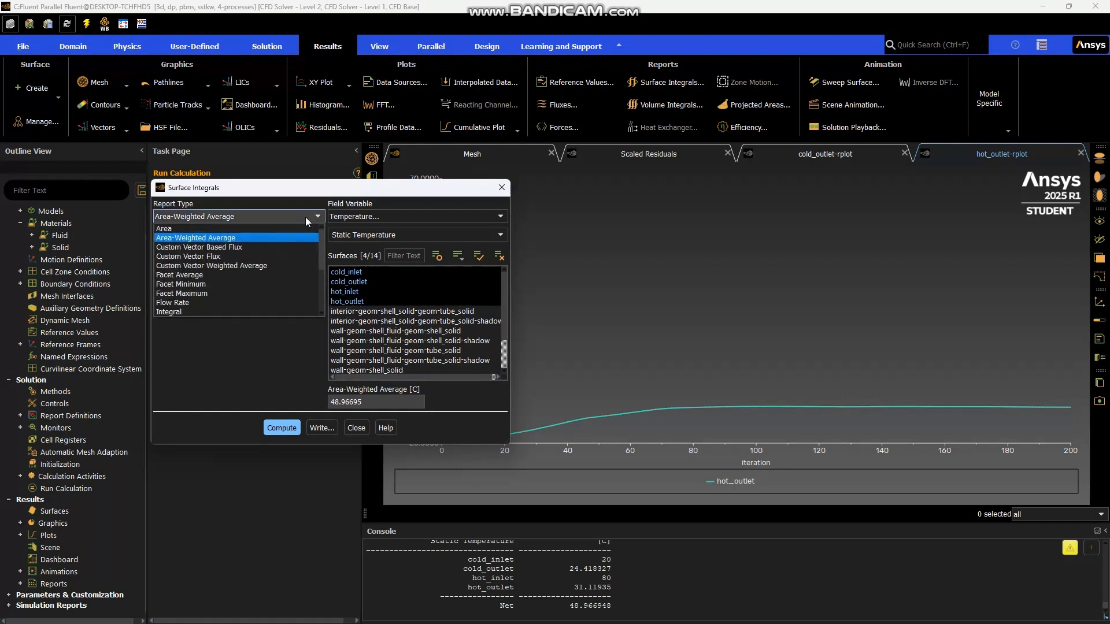
left_click(305, 217)
left_click(356, 428)
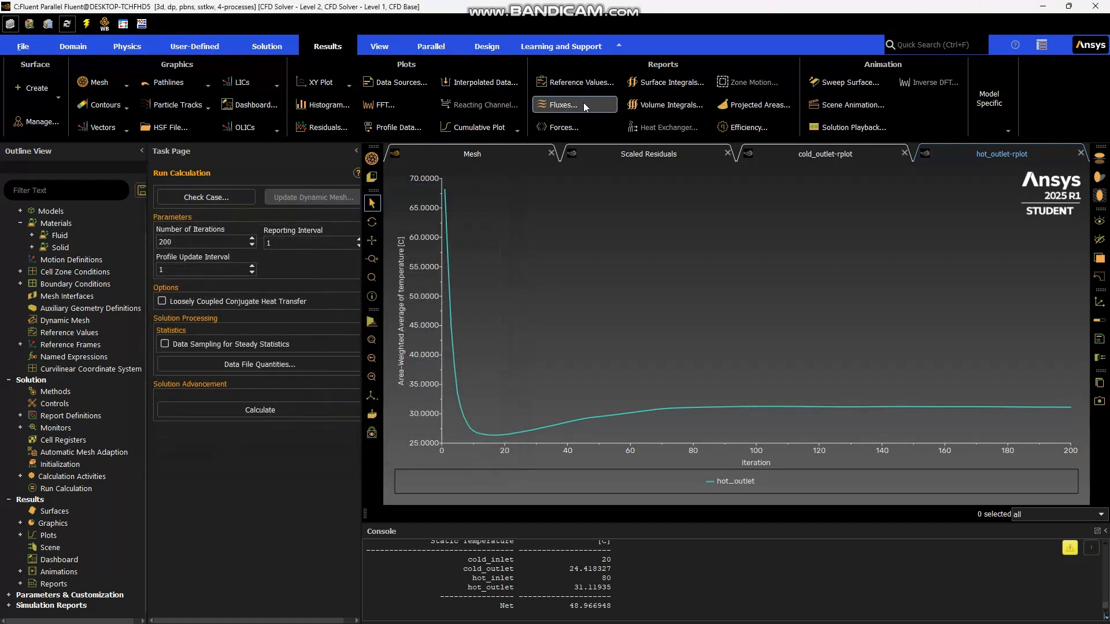
left_click(579, 128)
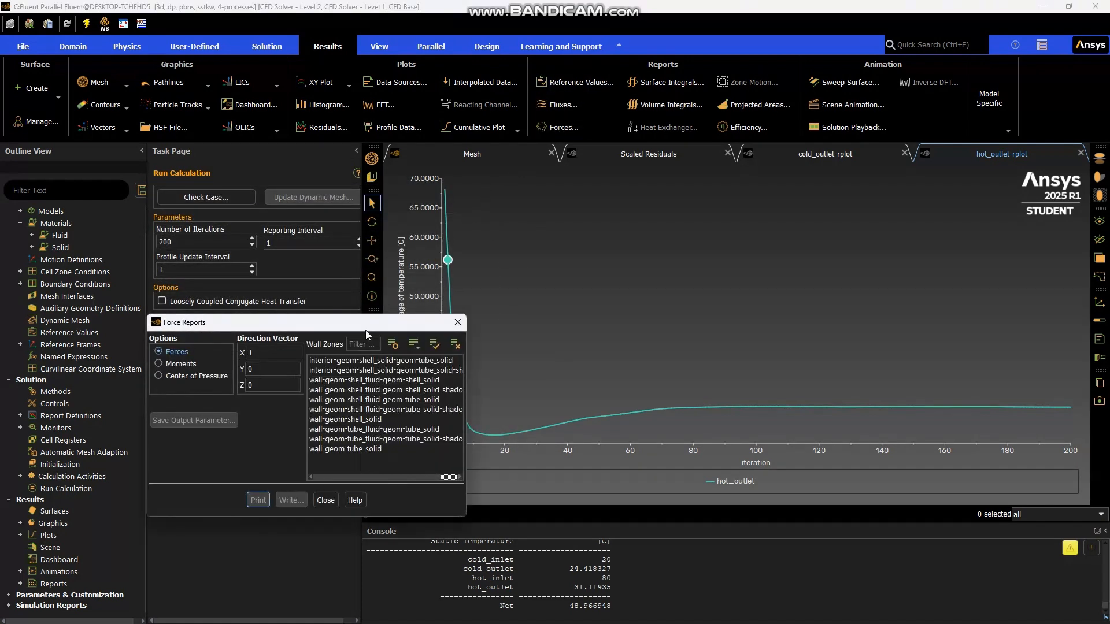
left_click(326, 499)
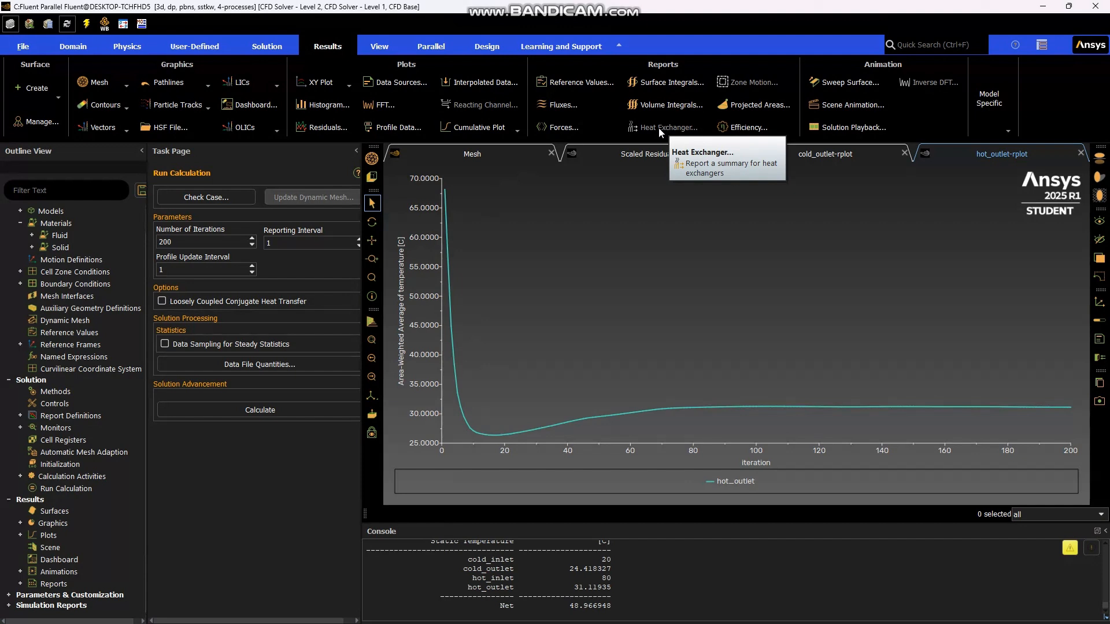
- Try to compute the isentropic expansion efficiency with cold_inlet as inlet and cold_outlet as outlet, using the Total to Total ratio
left_click(743, 127)
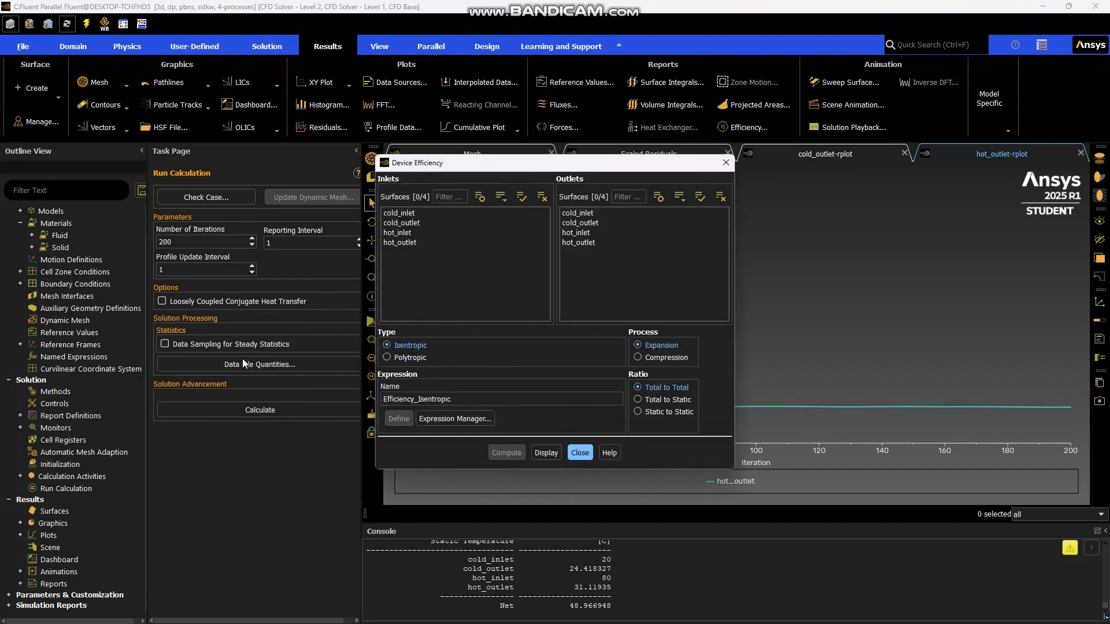
left_click_drag(634, 159, 500, 142)
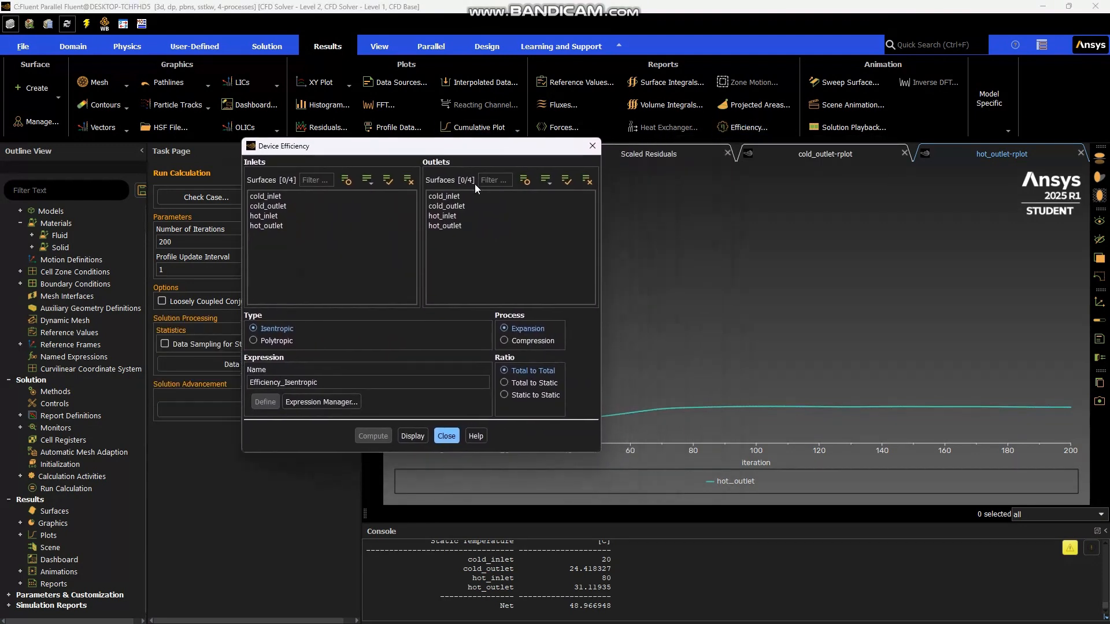
left_click(338, 196)
left_click(494, 205)
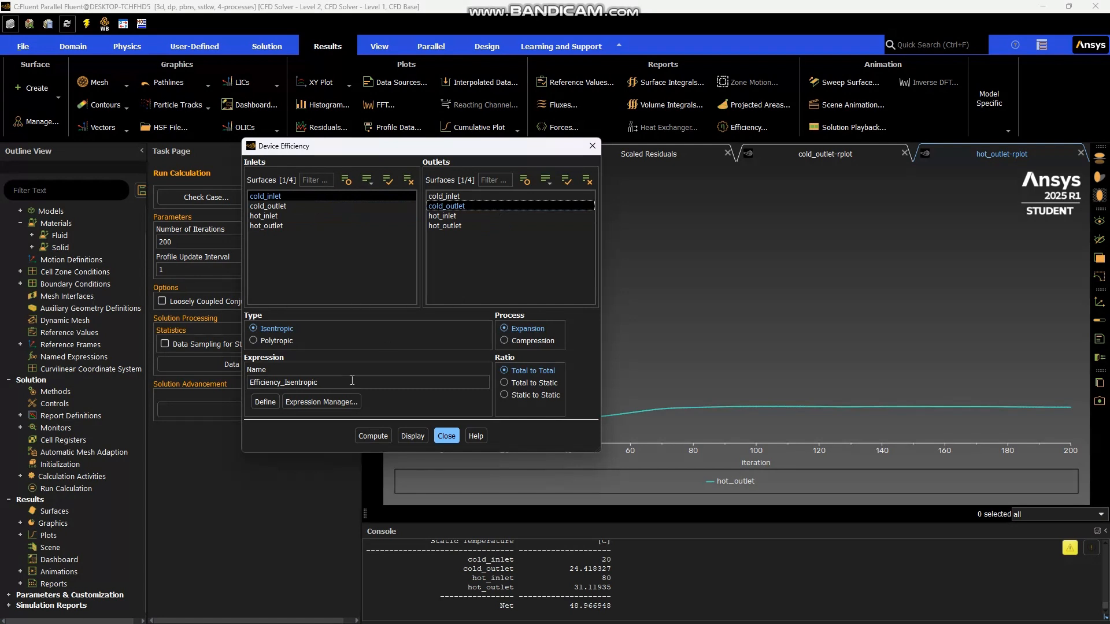
left_click(372, 436)
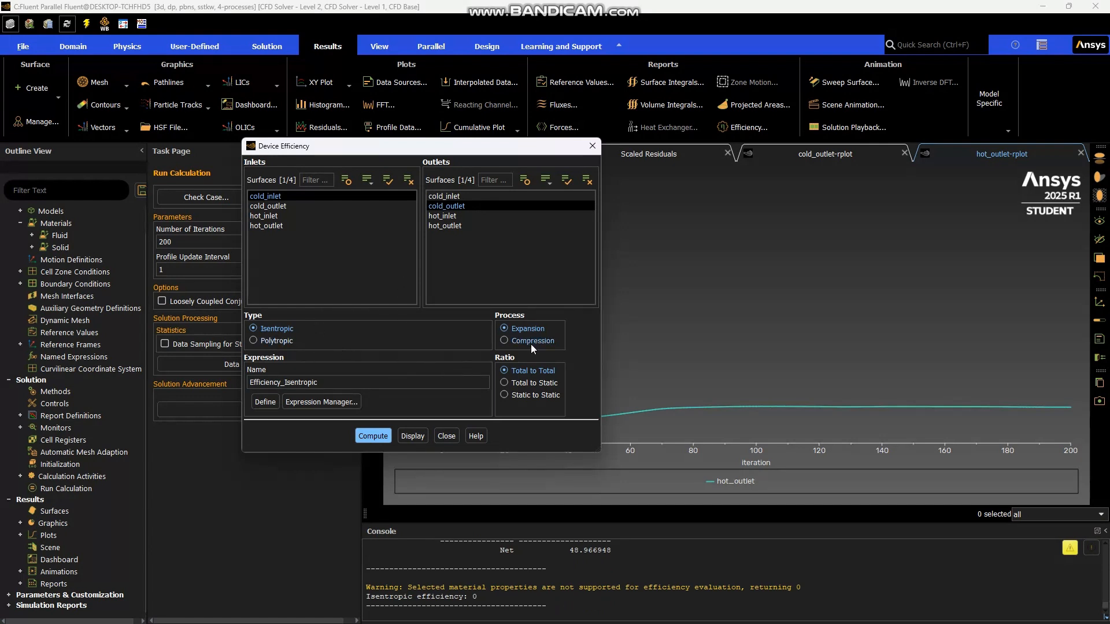
- Try to compute the isentropic efficiency with the Static to Static ratio, and close the efficiency report
left_click(504, 395)
left_click(384, 436)
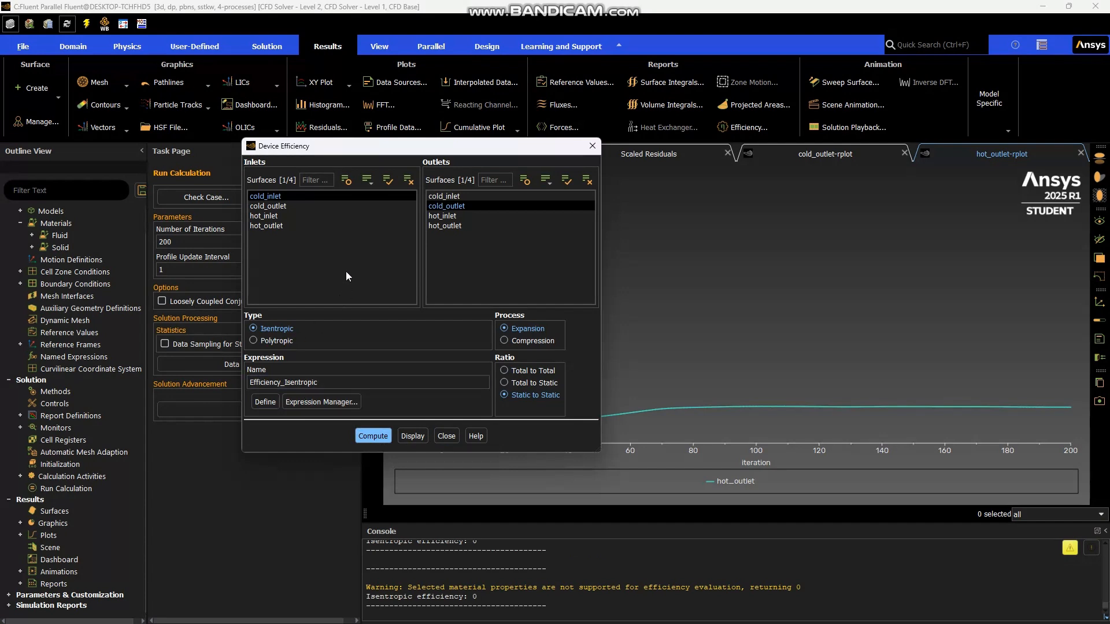
left_click(446, 436)
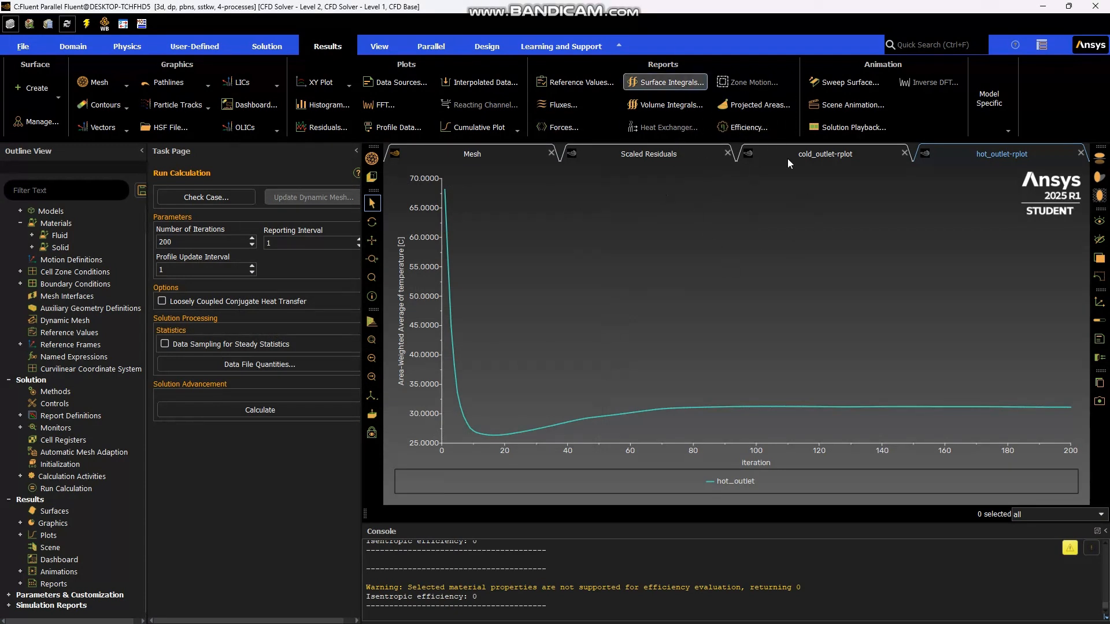
- Compute the total heat transfer rate flux report for hot_inlet and hot_outlet
scroll(606, 572, "up", 3)
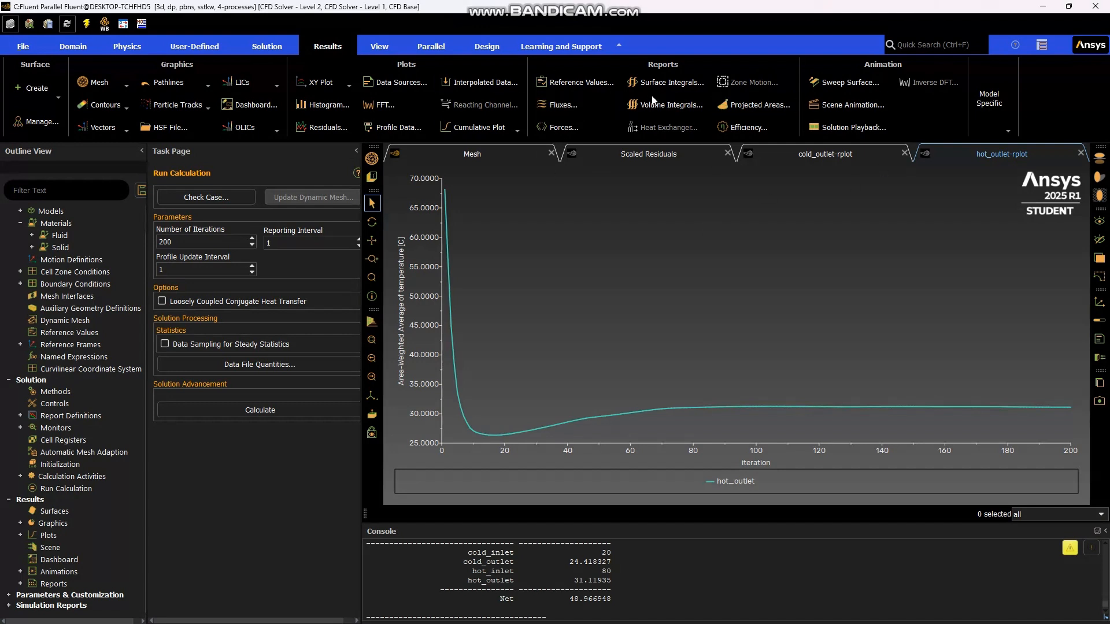
left_click(595, 107)
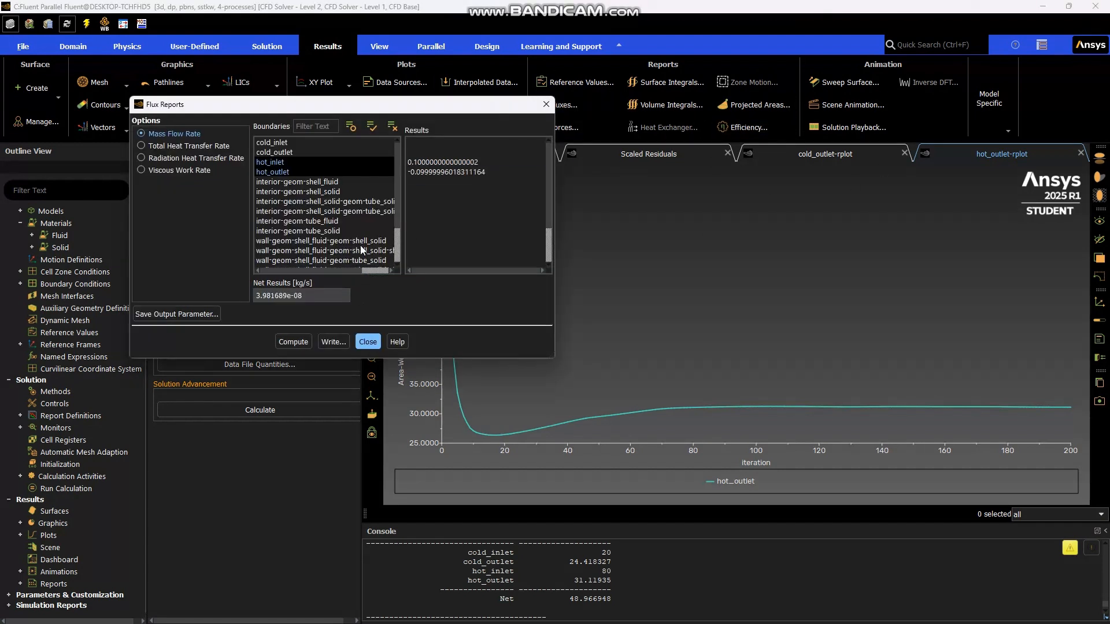
left_click(203, 147)
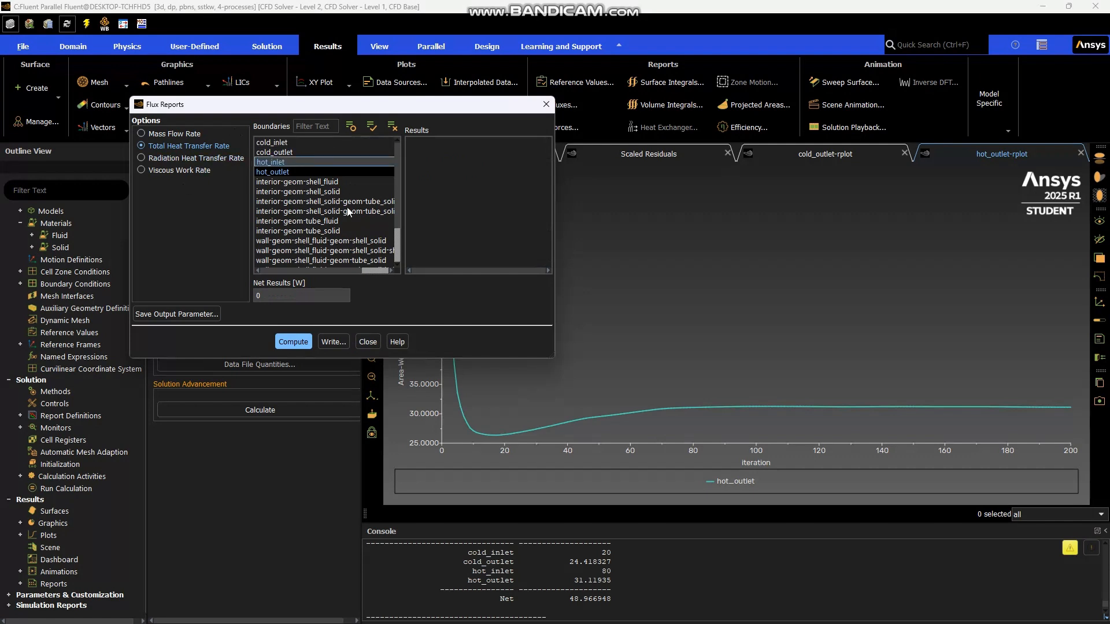
left_click(280, 342)
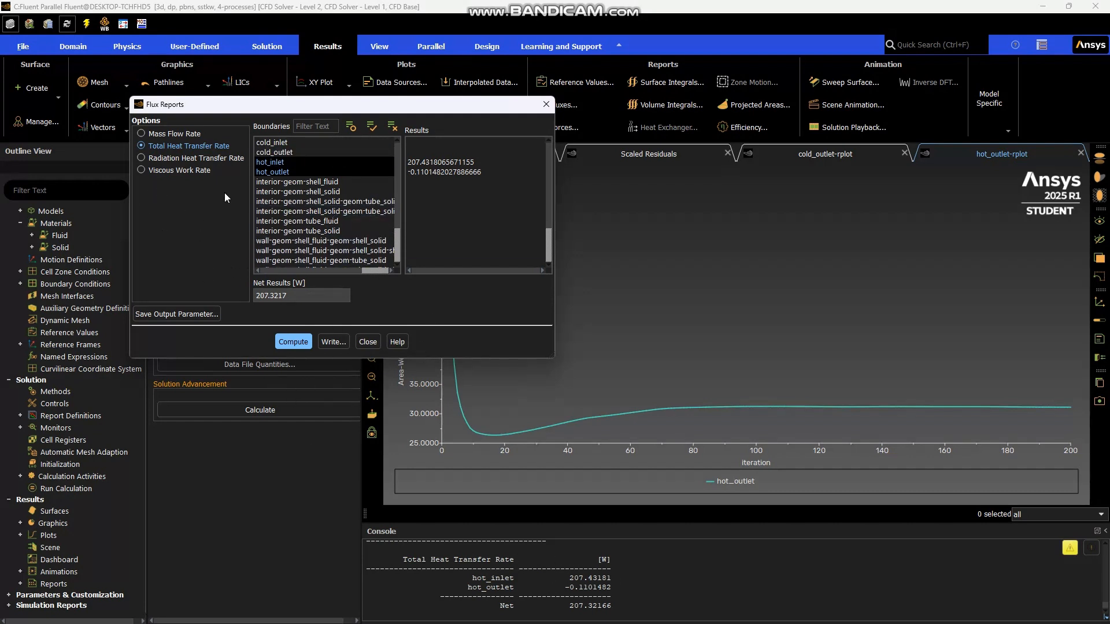
- Compute the total heat transfer rate for all boundaries and review the per-boundary results
left_click(371, 127)
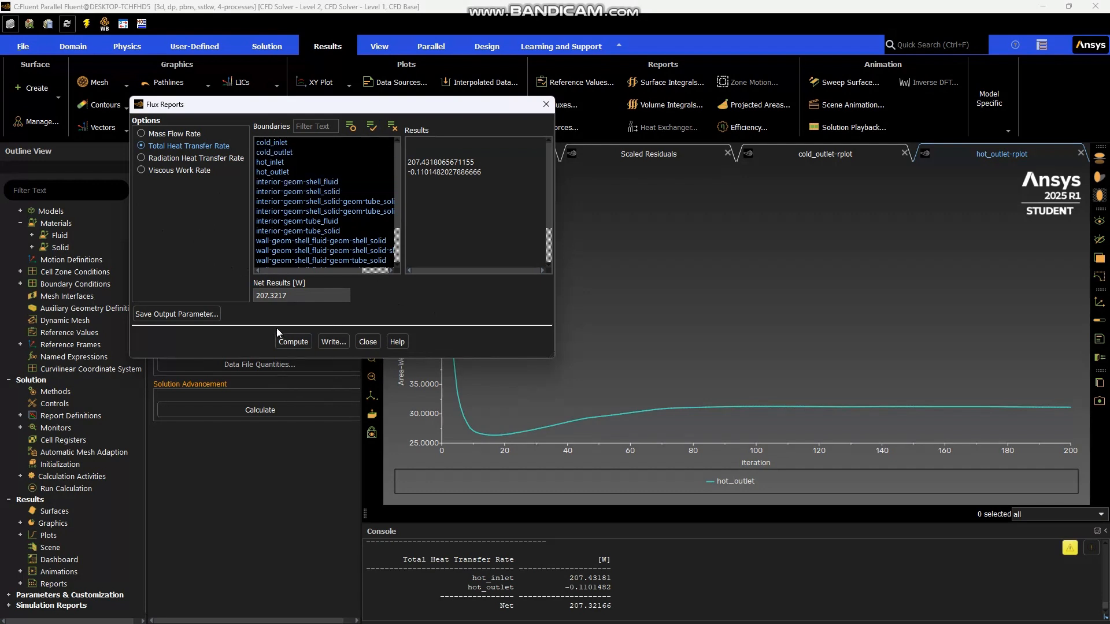
left_click(293, 341)
scroll(459, 197, "down", 2)
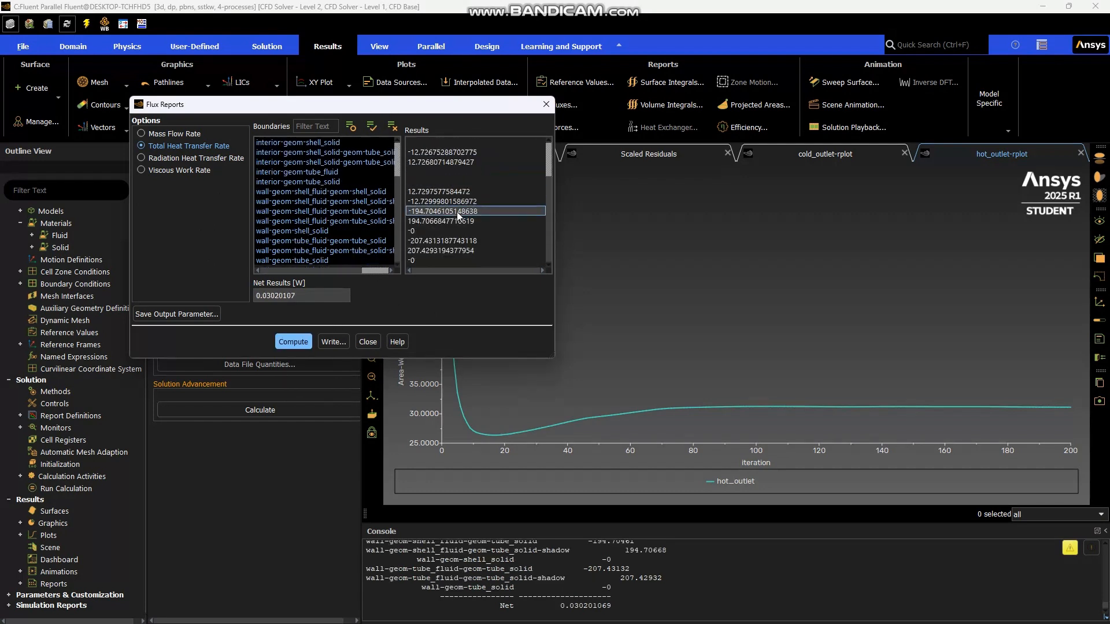
- Review the heat transfer rates at the cold and hot inlets and outlets, and close the flux report
scroll(484, 232, "up", 2)
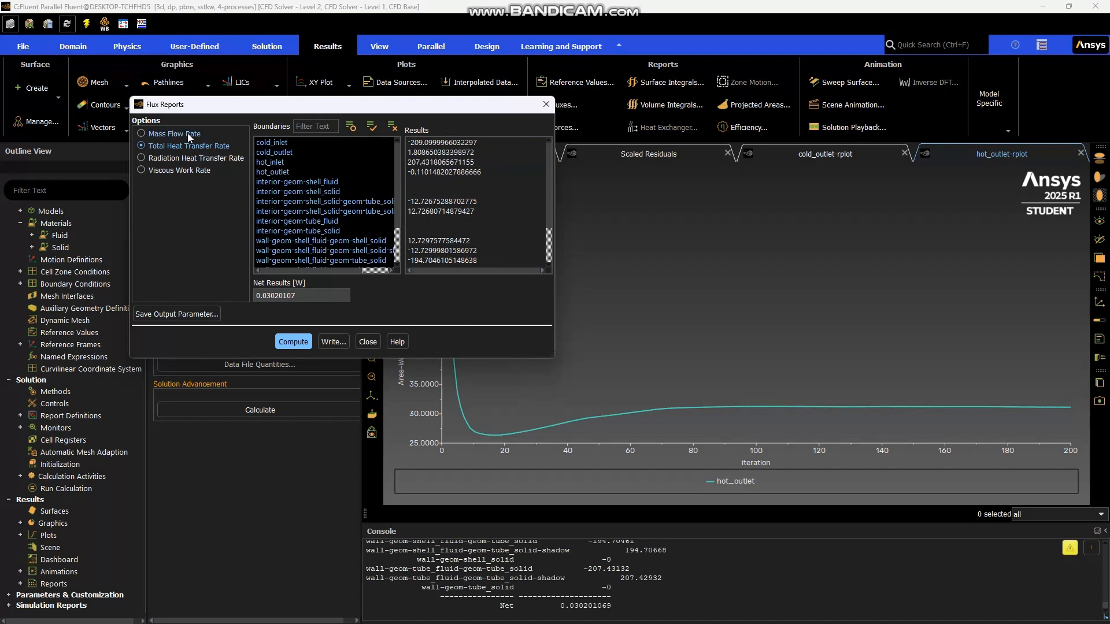
left_click(371, 340)
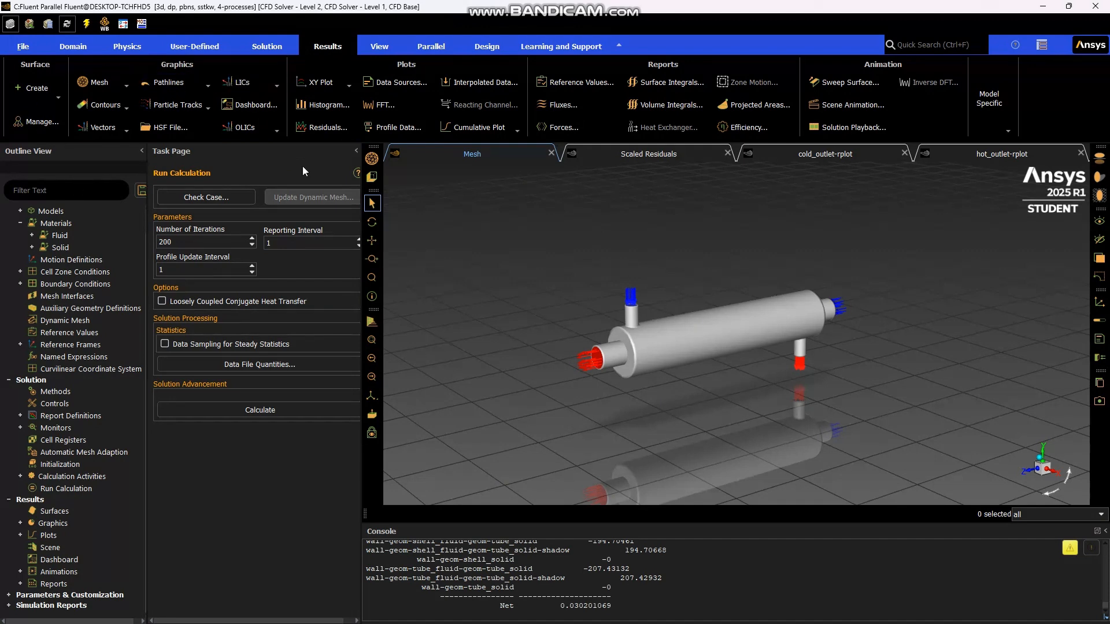
left_click(20, 523)
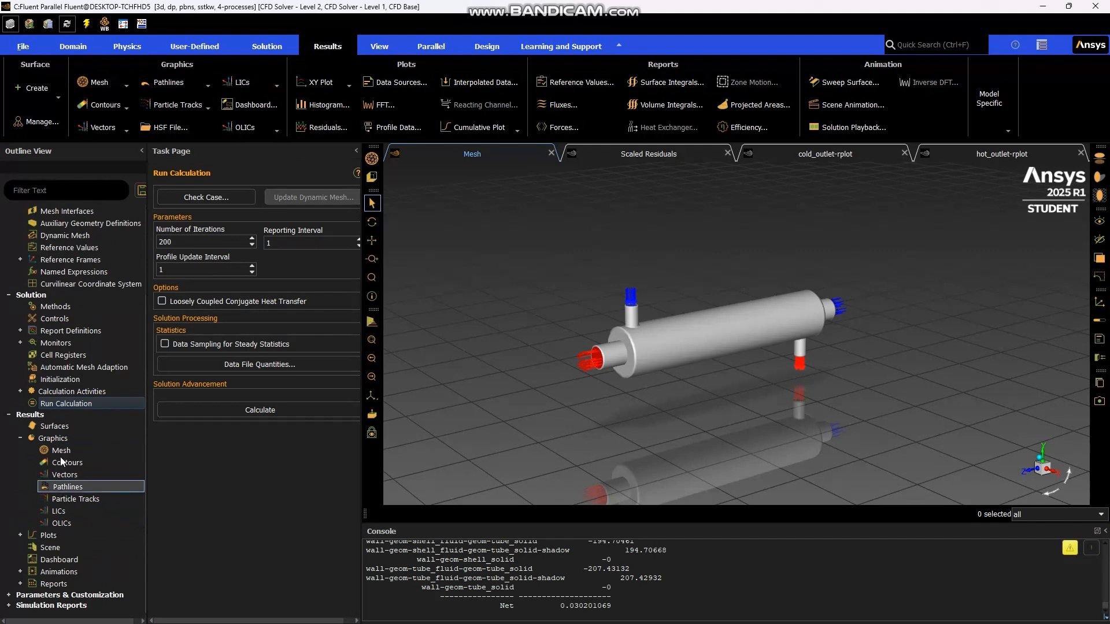
left_click(74, 462)
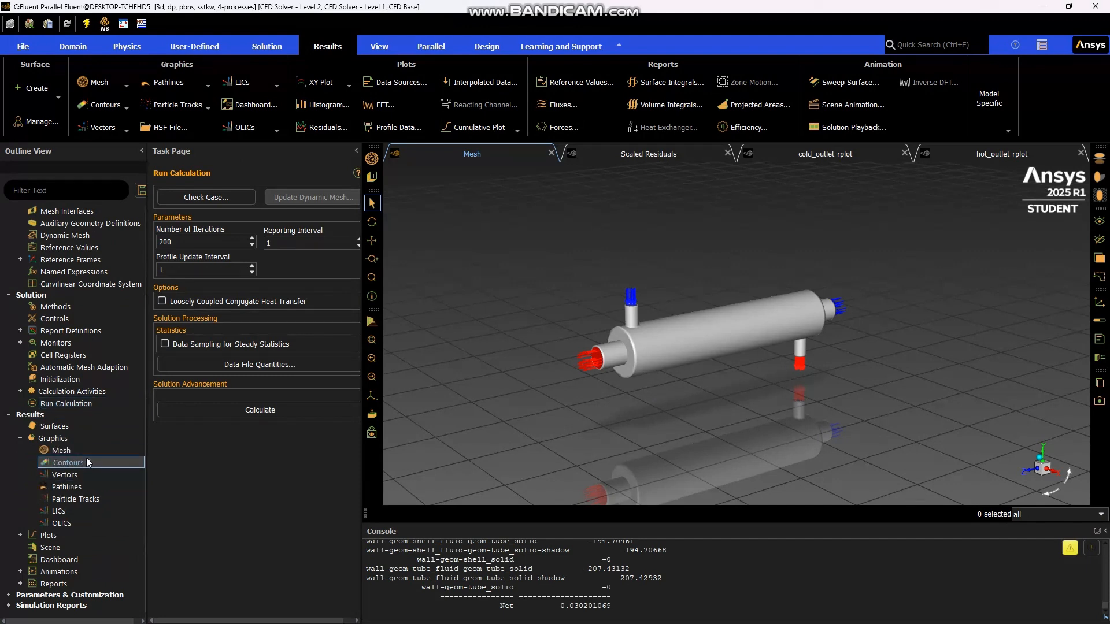
double_click(89, 463)
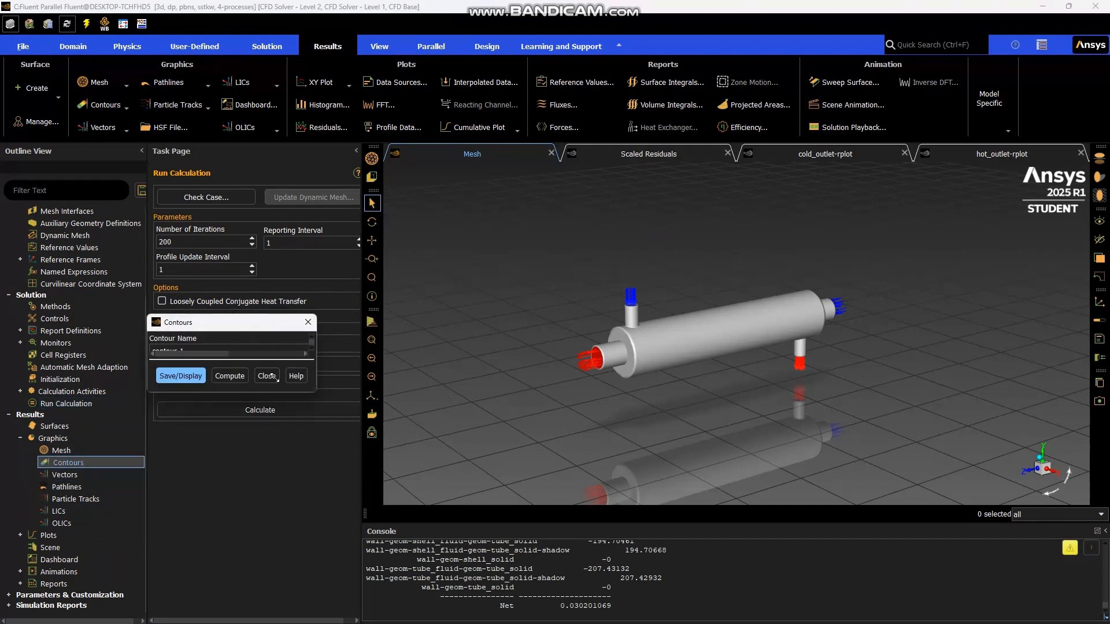
left_click_drag(349, 322, 363, 176)
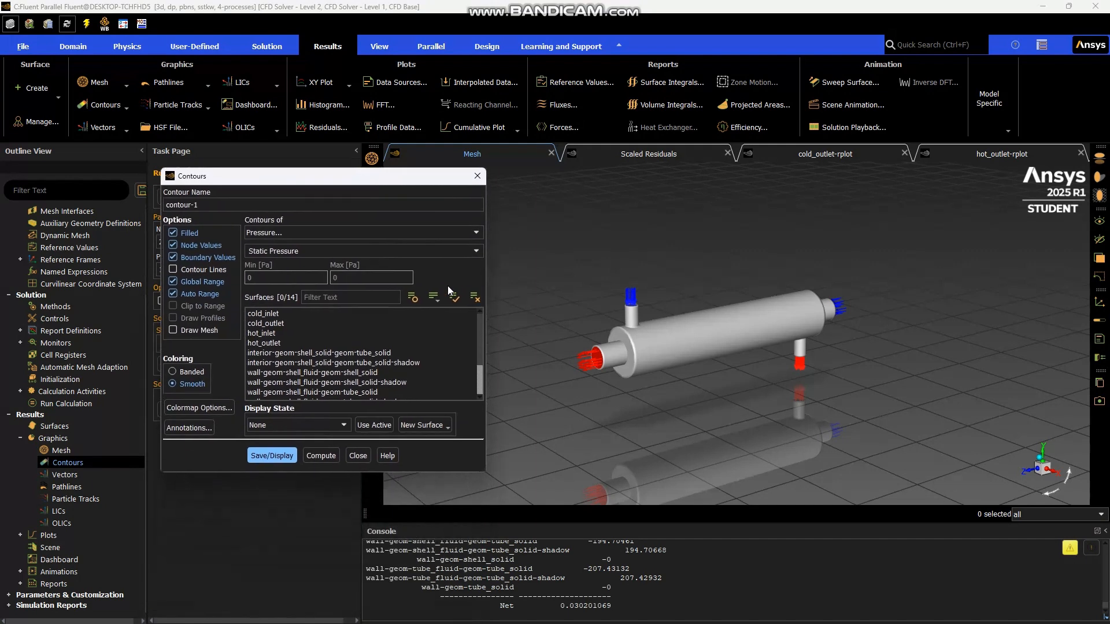
left_click(357, 456)
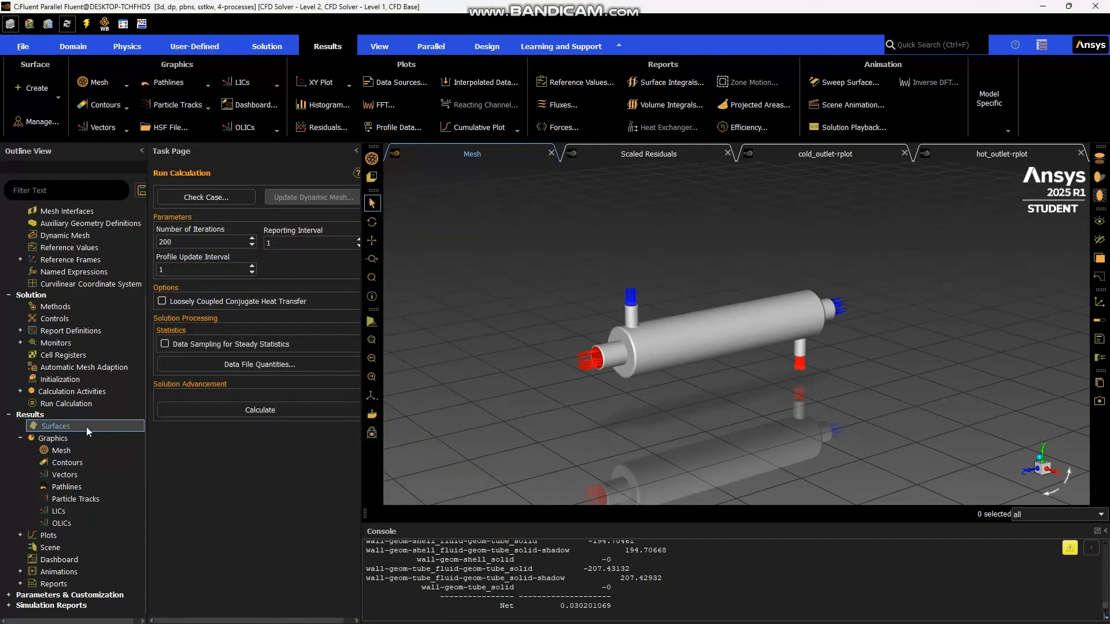
- Create a YZ plane surface at X = 0 m through the heat exchanger
left_click(85, 426)
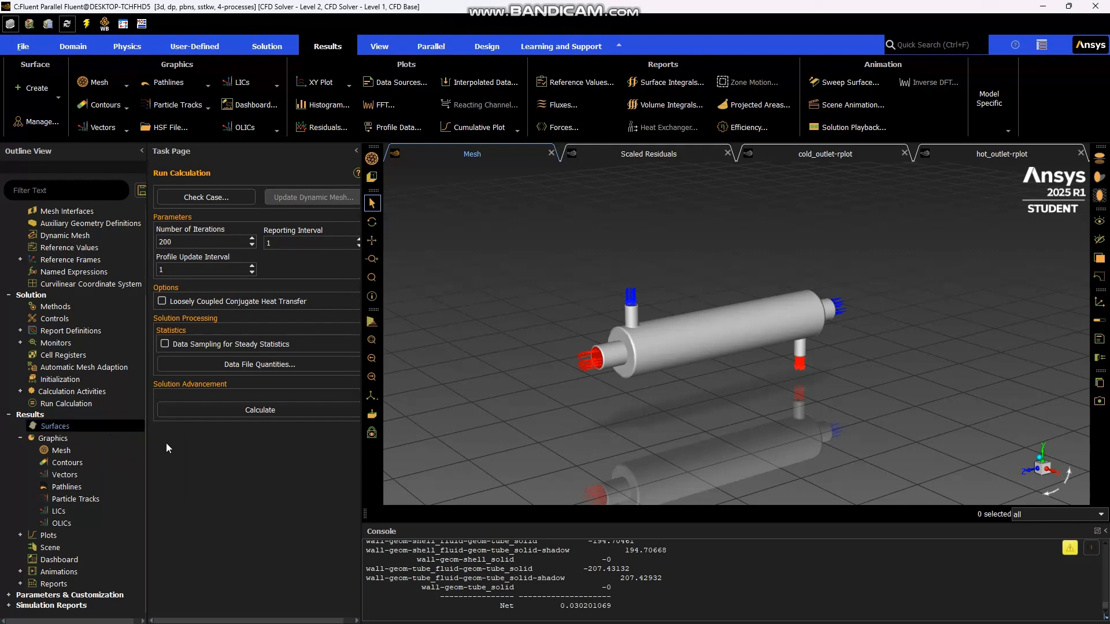
right_click(64, 425)
mouse_move(102, 444)
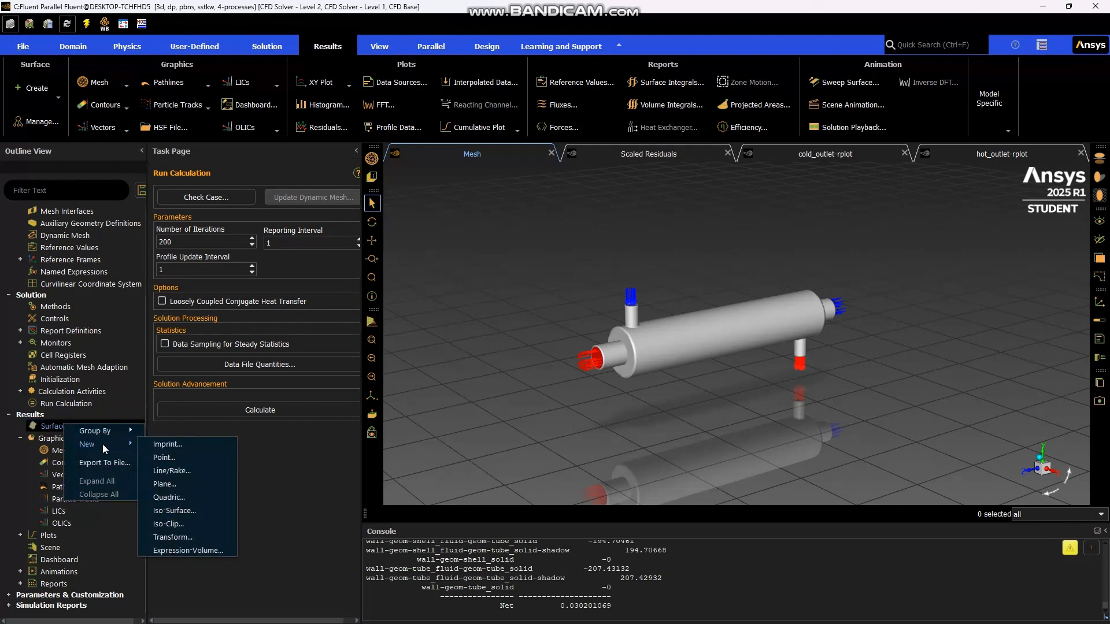
left_click(172, 483)
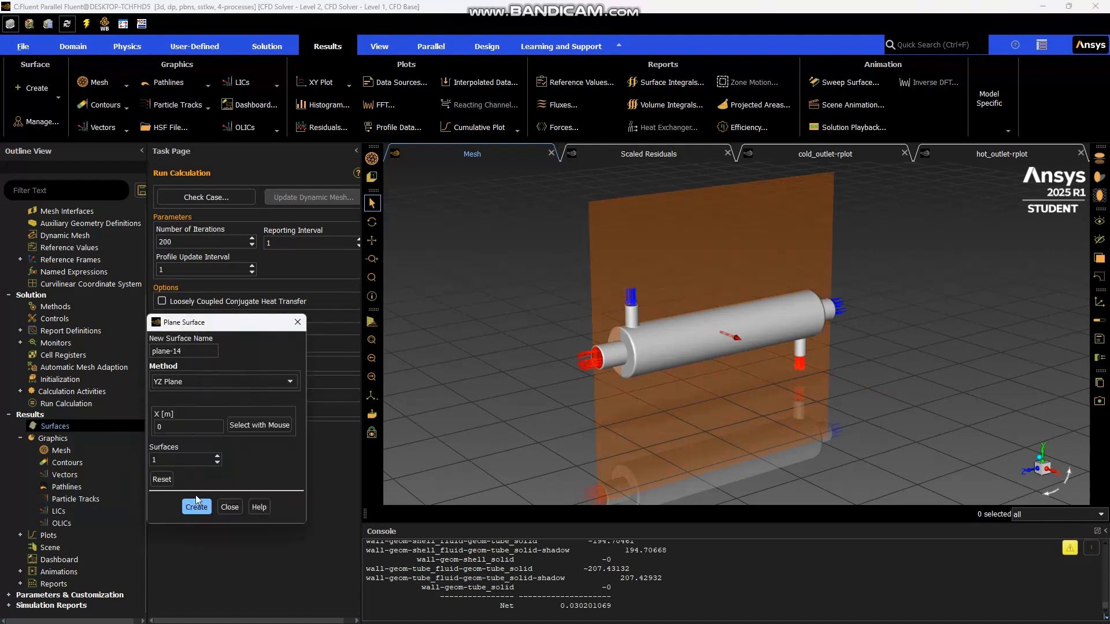
left_click(188, 508)
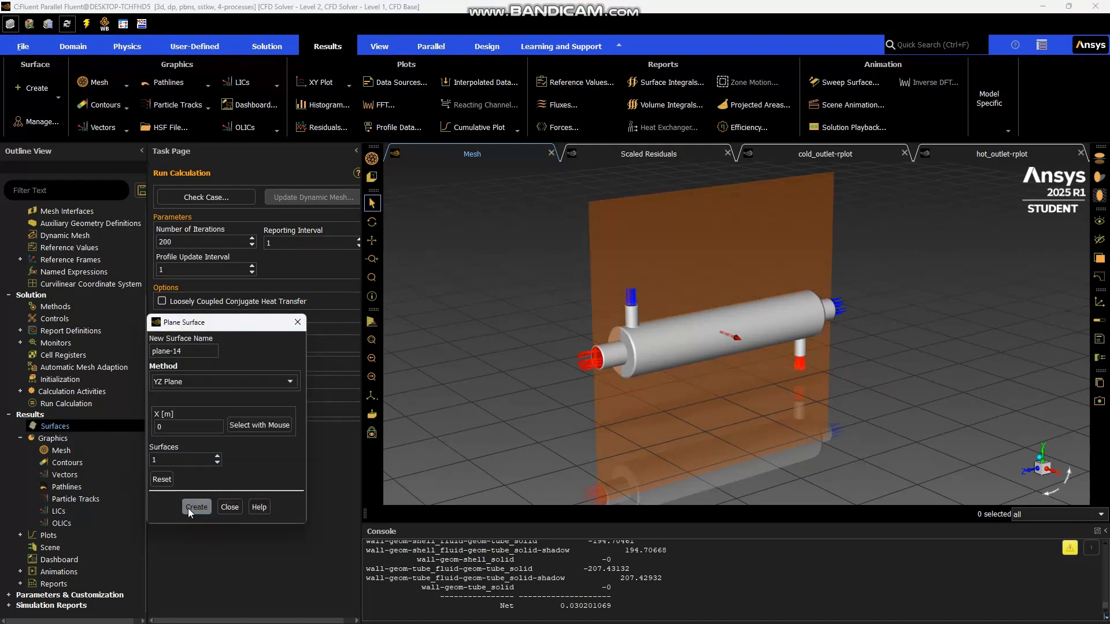
left_click(230, 506)
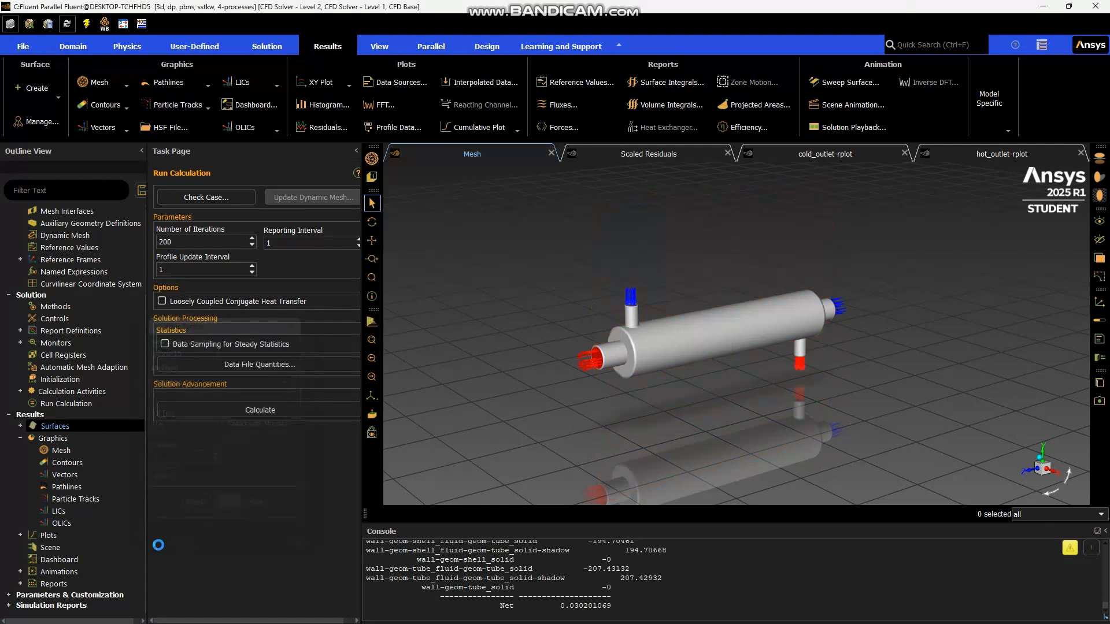
- Create and display a filled static temperature contour on the YZ plane surface, viewing the plane face-on
double_click(67, 463)
left_click(325, 234)
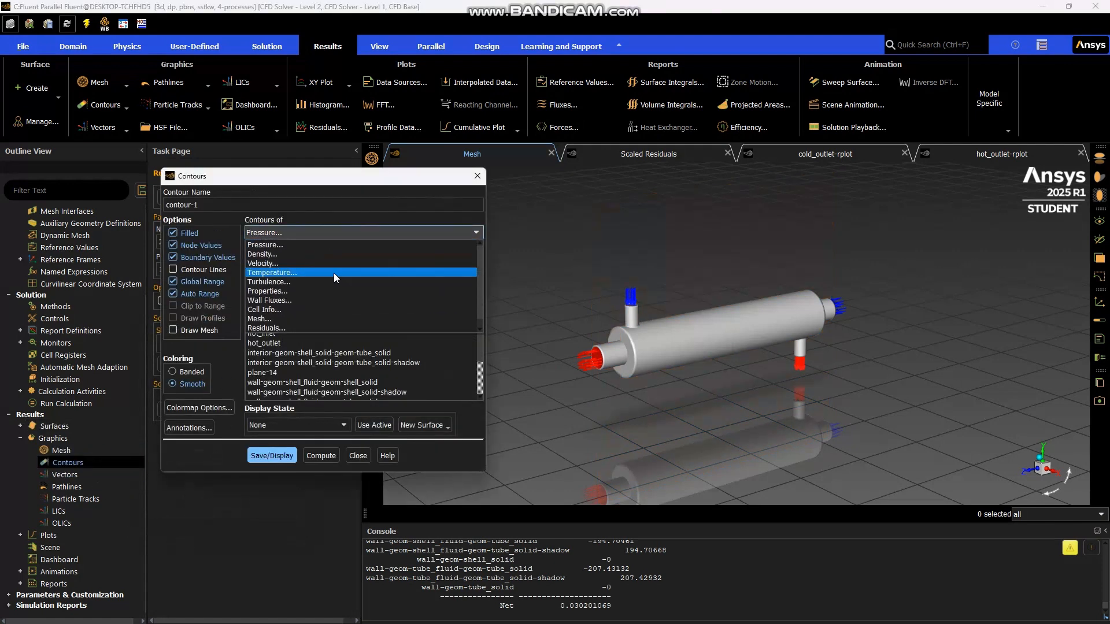
left_click(334, 274)
left_click(277, 372)
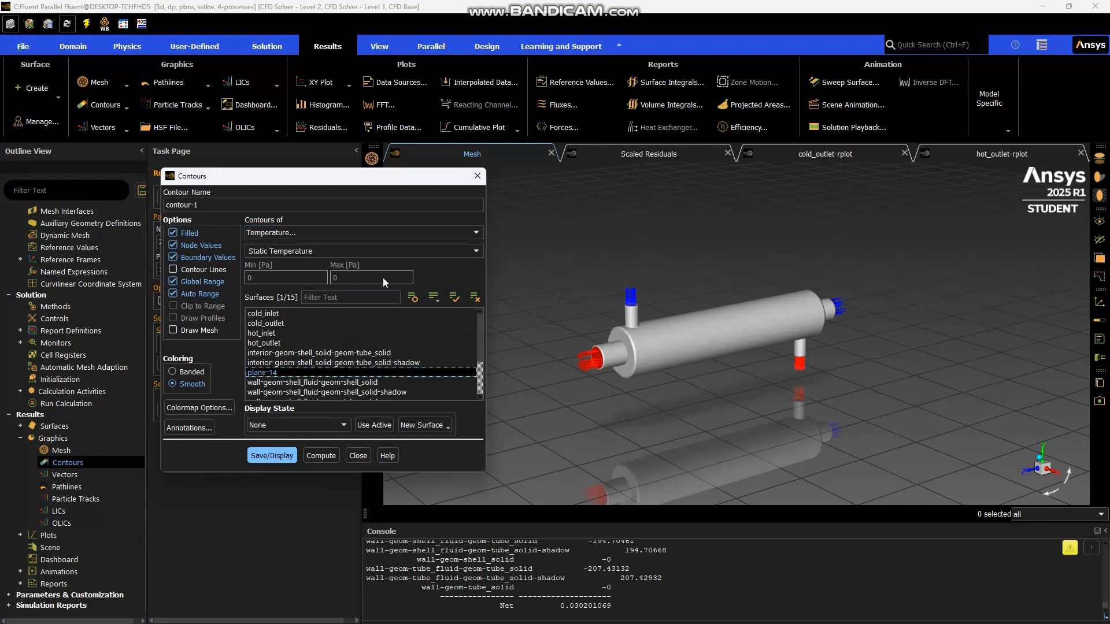
left_click(272, 455)
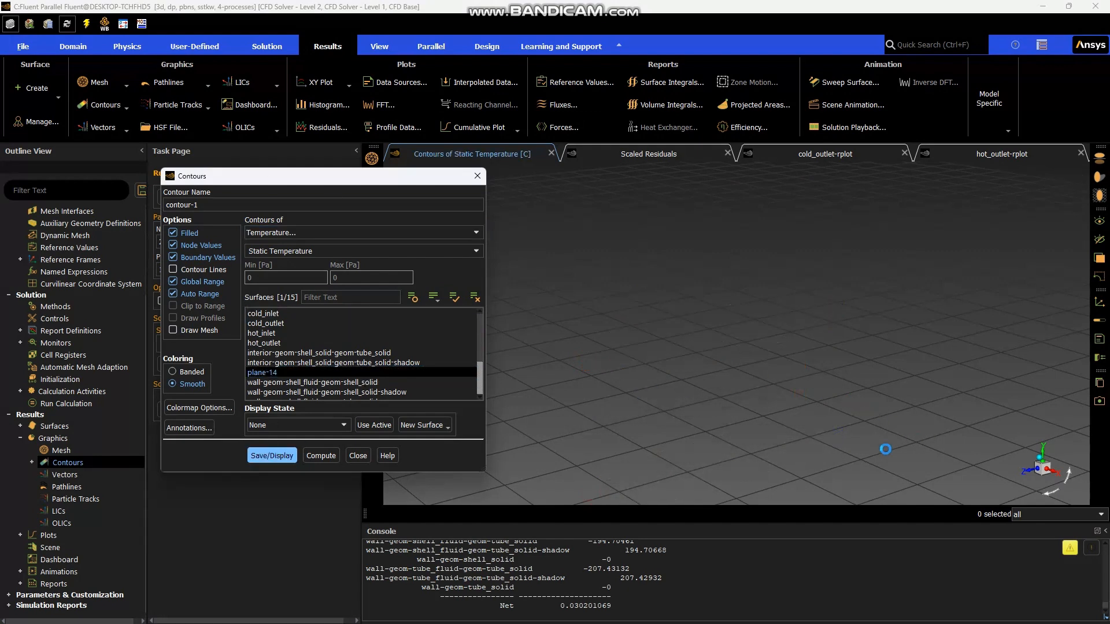
left_click(1043, 466)
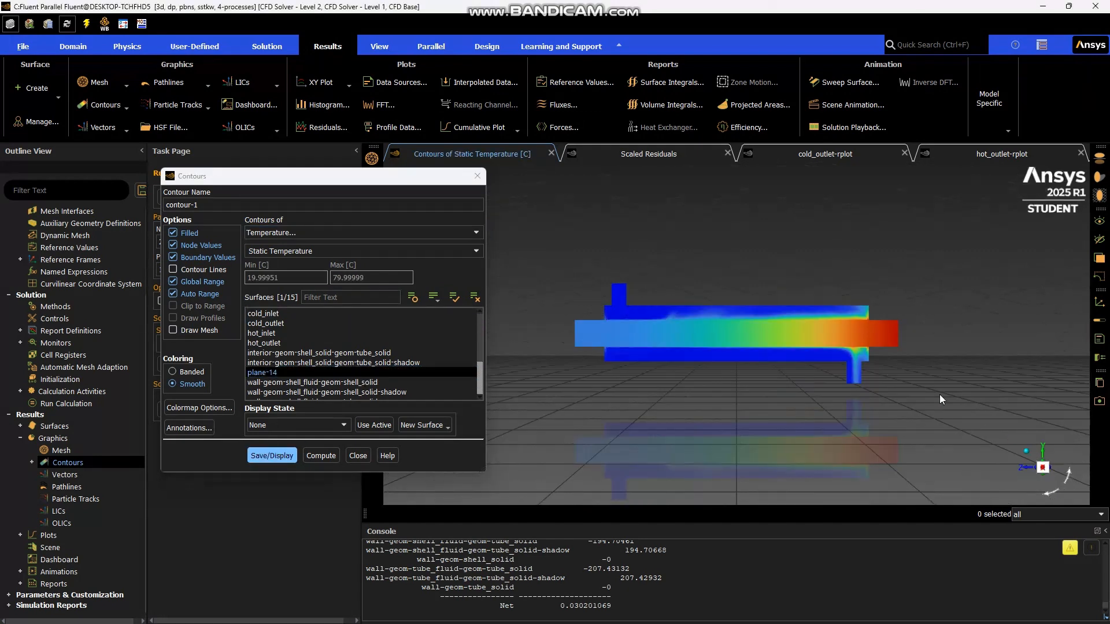
scroll(590, 342, "up", 1)
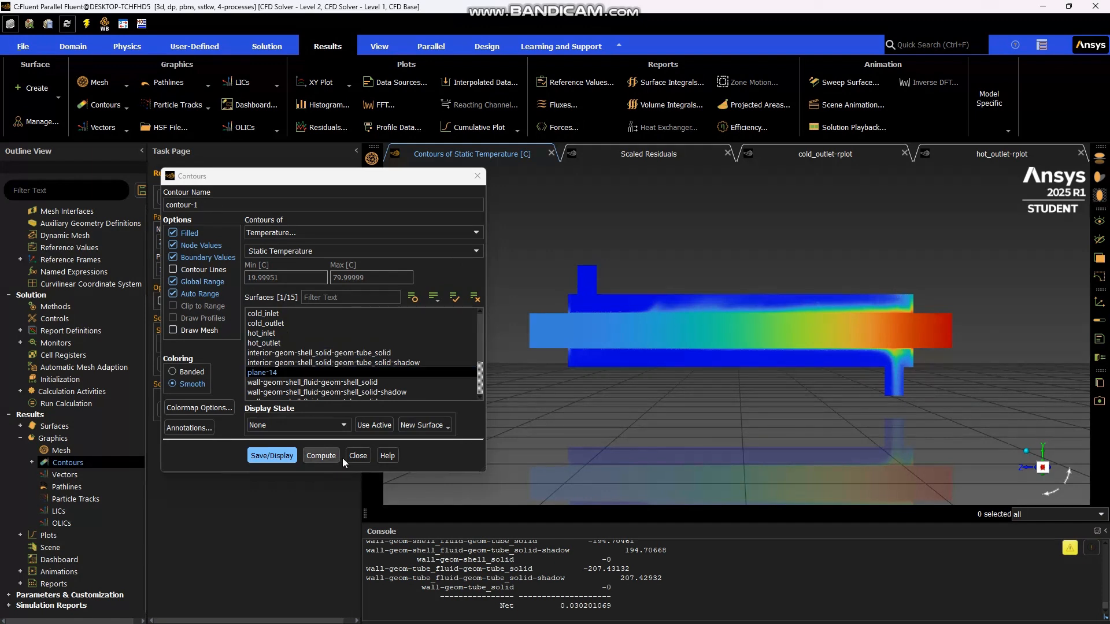
left_click(358, 456)
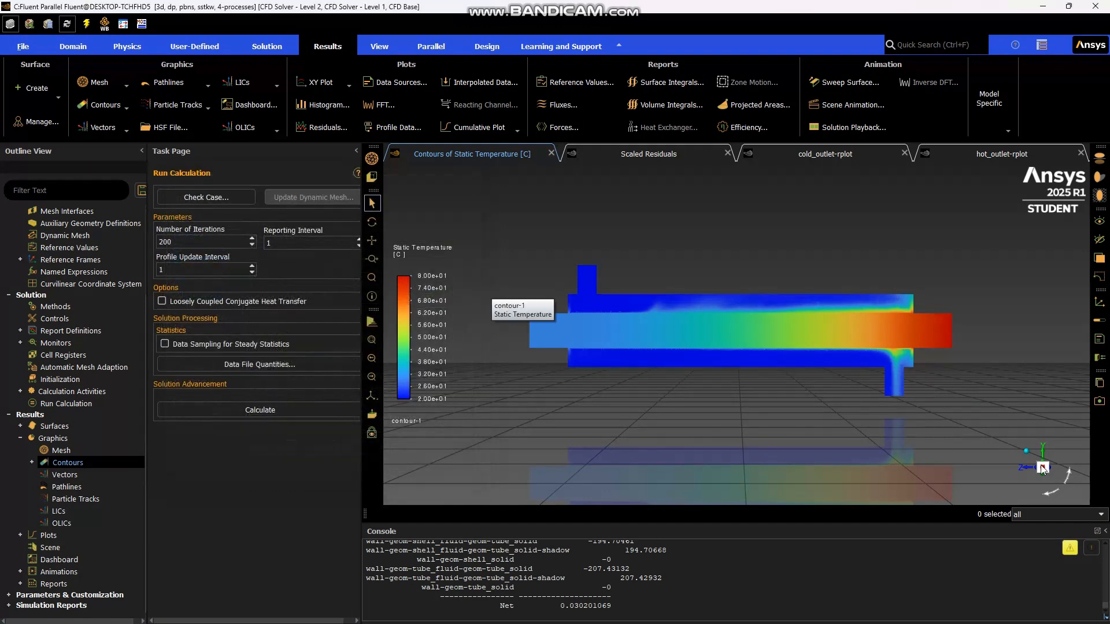
- Create and display a second contour showing static pressure on all surfaces except the YZ plane, and inspect the exchanger
double_click(68, 459)
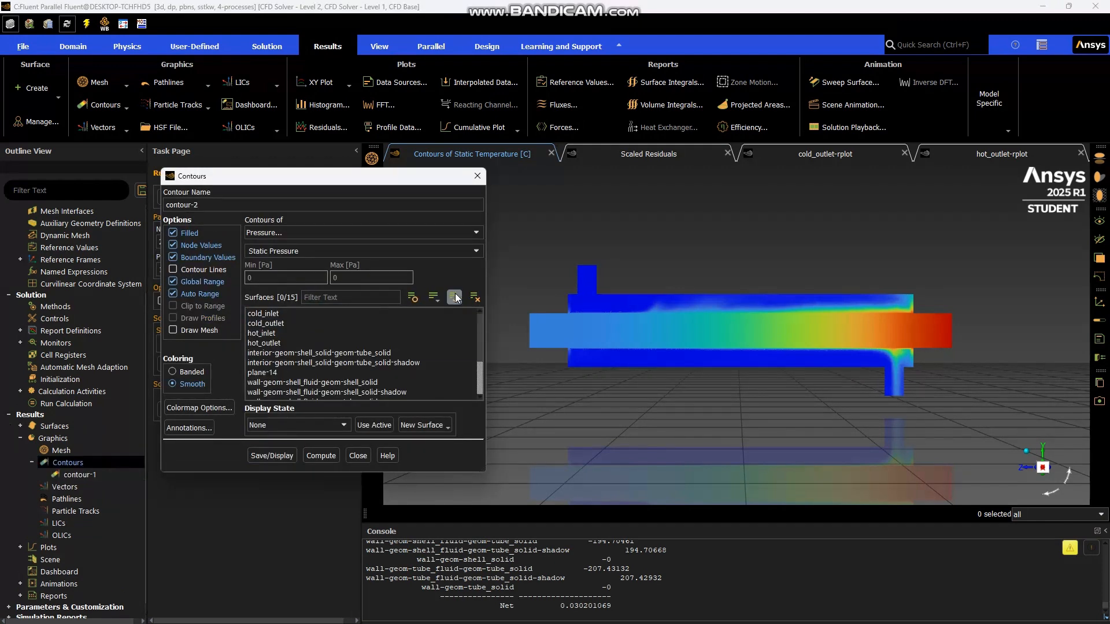
left_click(319, 373)
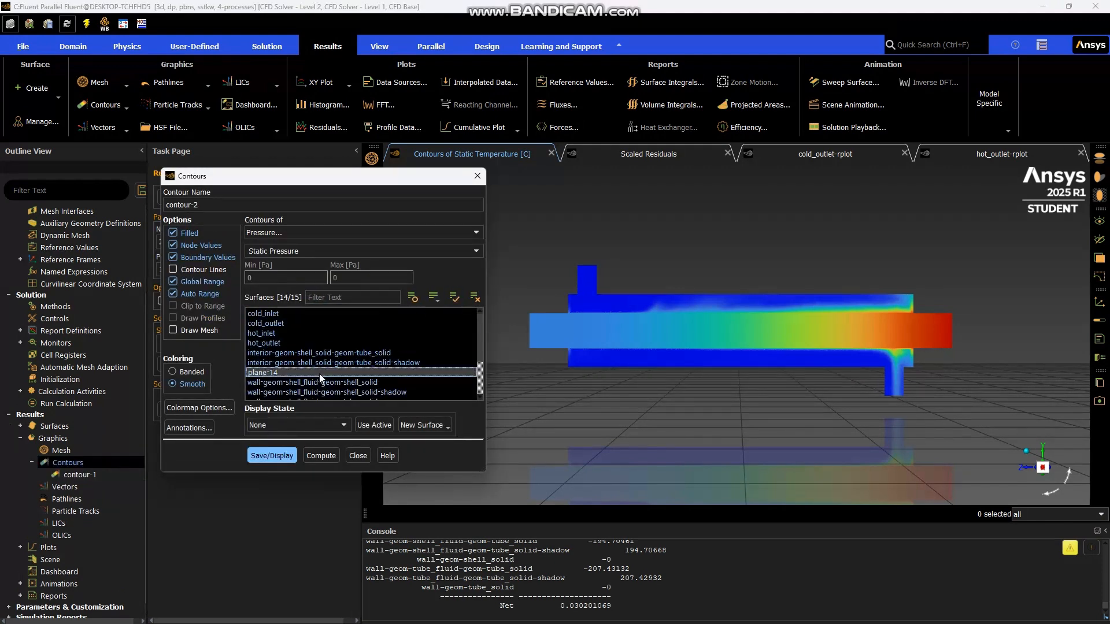
left_click(280, 454)
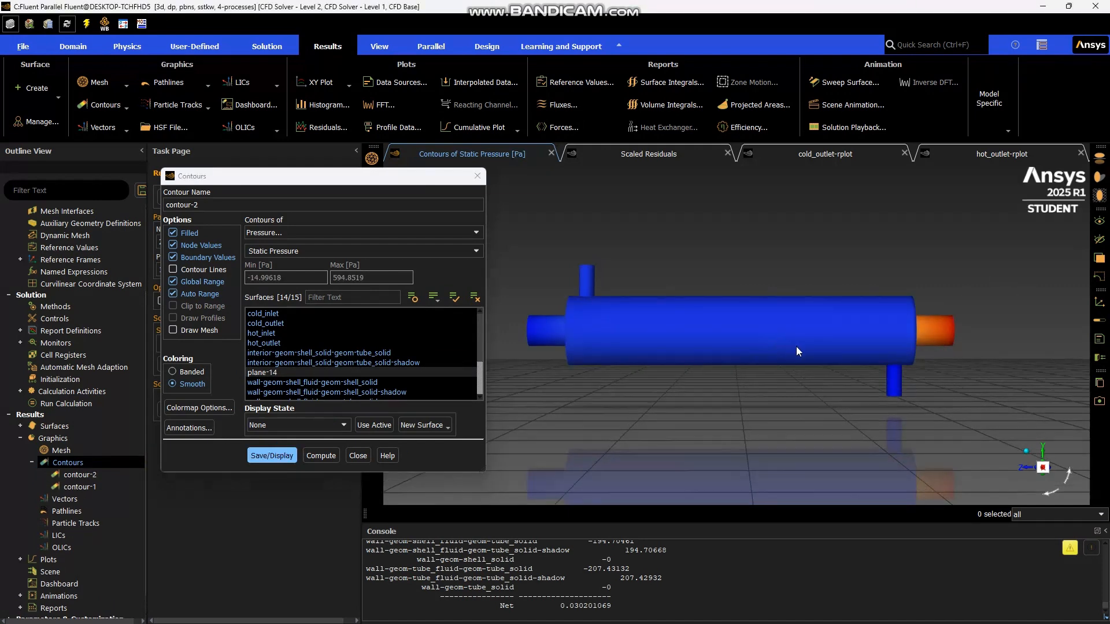
left_click_drag(916, 365, 809, 4)
left_click_drag(886, 324, 550, 371)
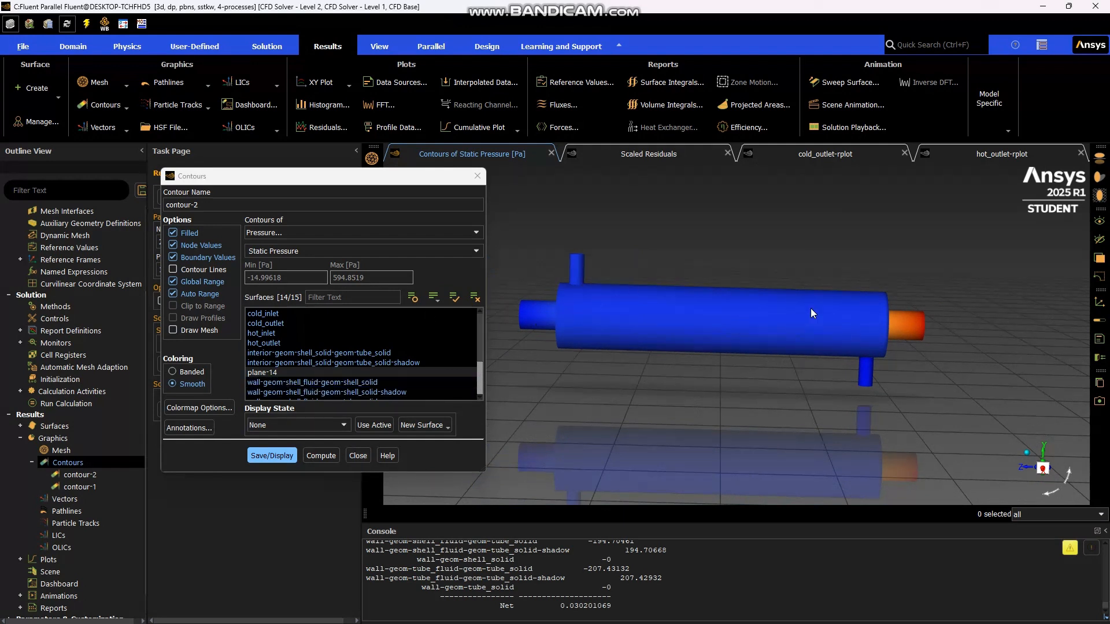
left_click(351, 457)
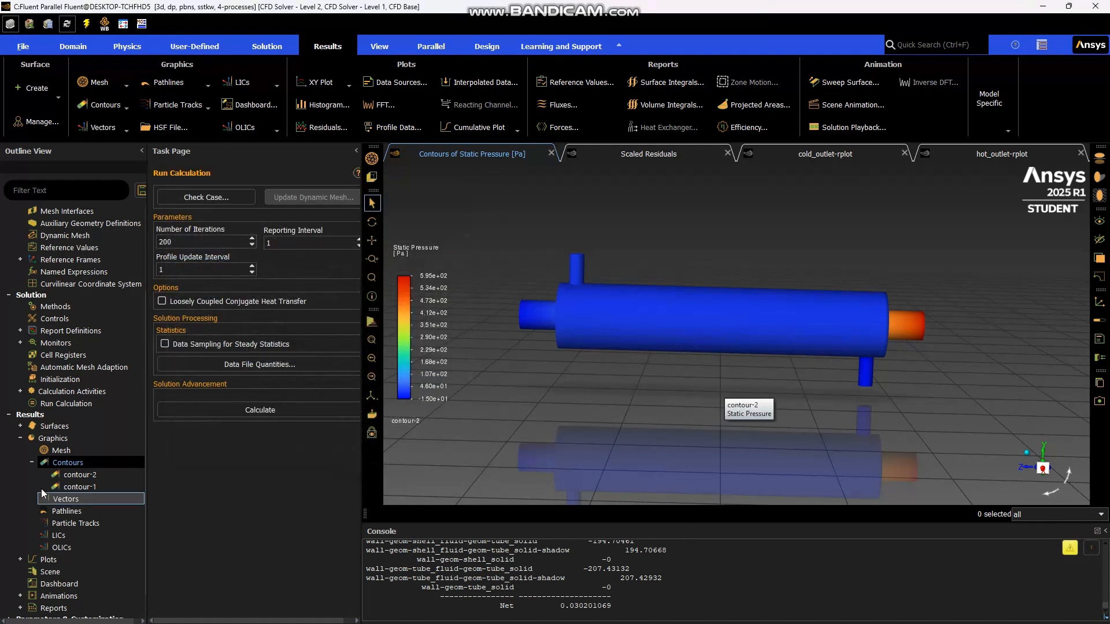
- Change contour-2 to static temperature, redisplay it and inspect the exchanger's outer surfaces
double_click(98, 476)
left_click(304, 232)
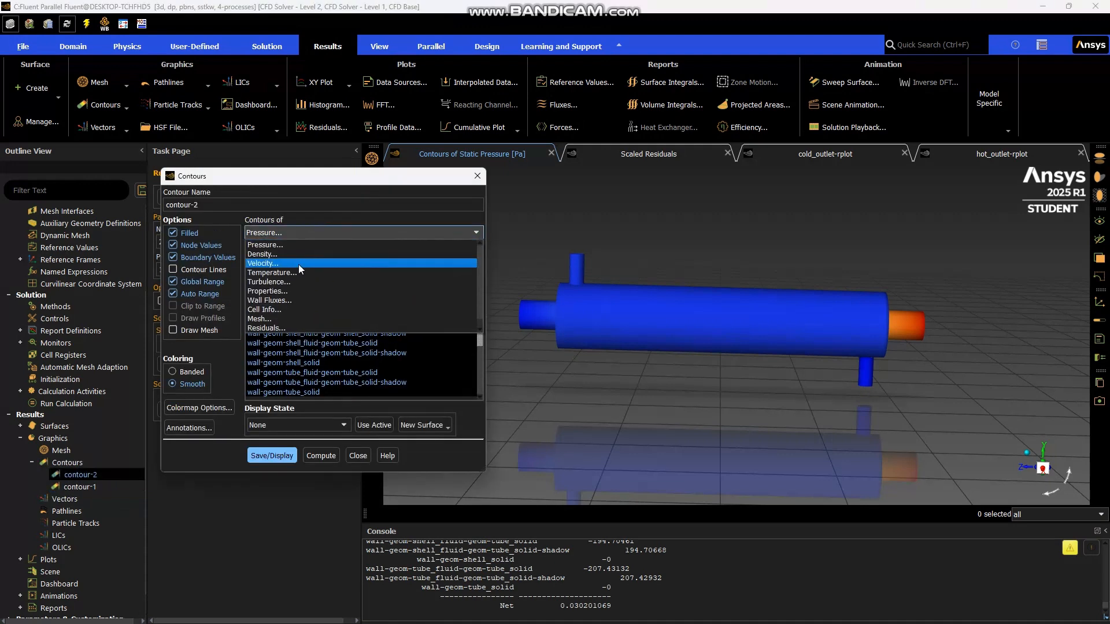
left_click(312, 272)
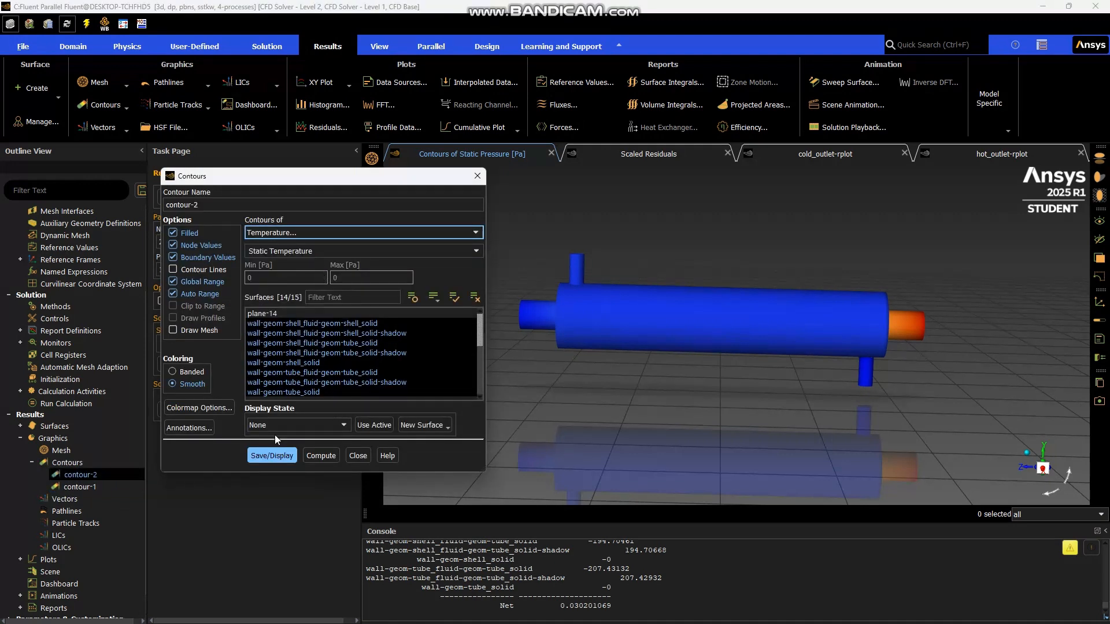
left_click(270, 454)
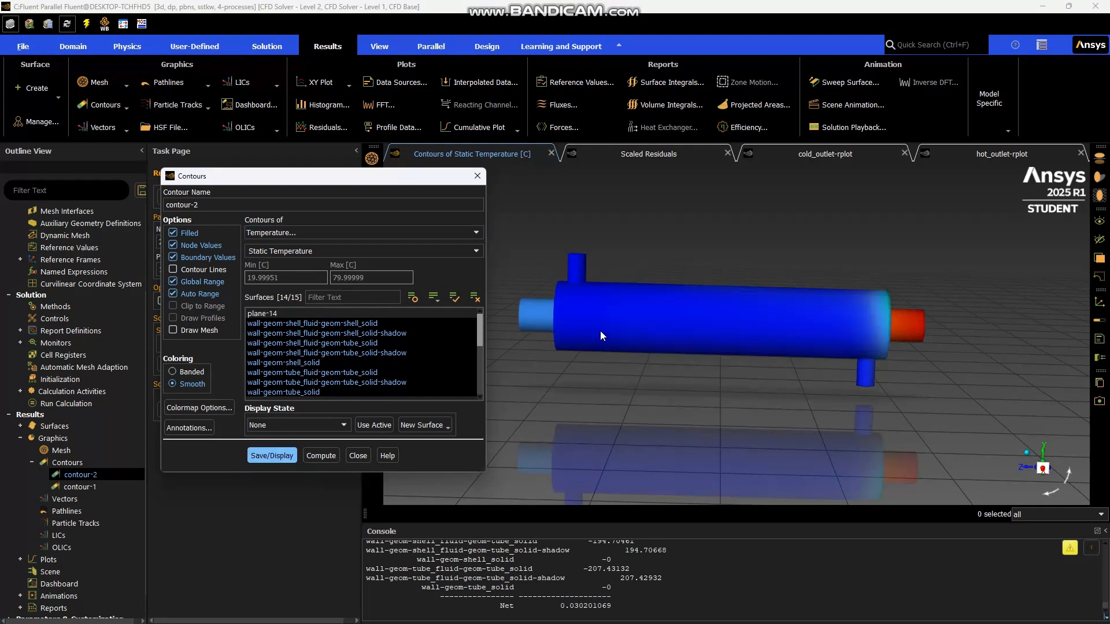
left_click_drag(938, 353, 592, 386)
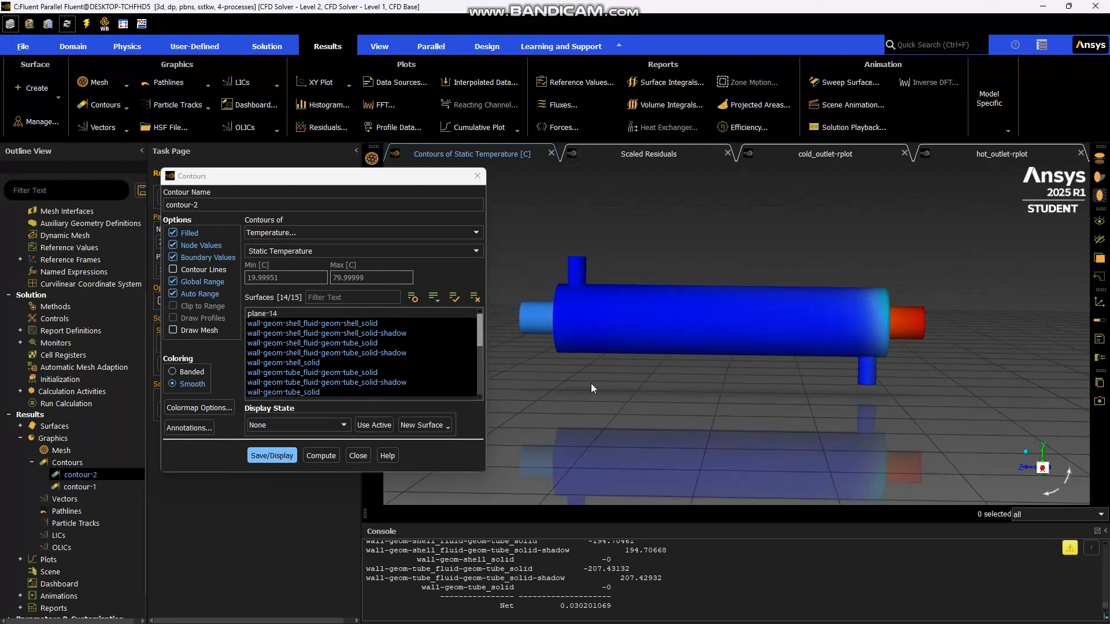
left_click(358, 455)
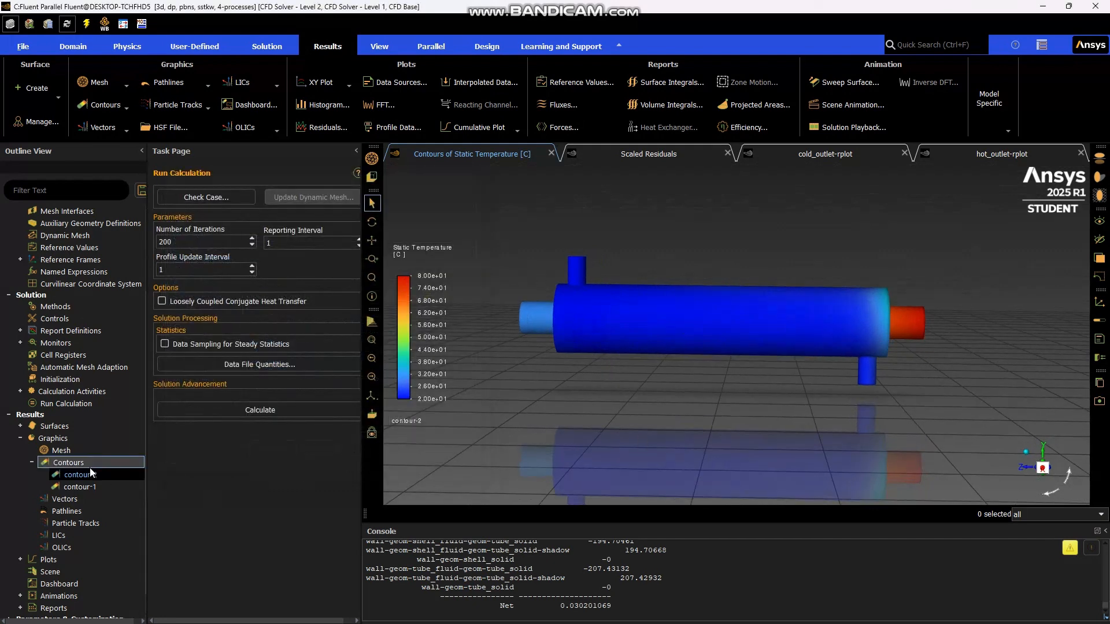
- Create and display velocity vectors colored by velocity magnitude on all surfaces, using the 3d arrow style at scale 1
double_click(71, 498)
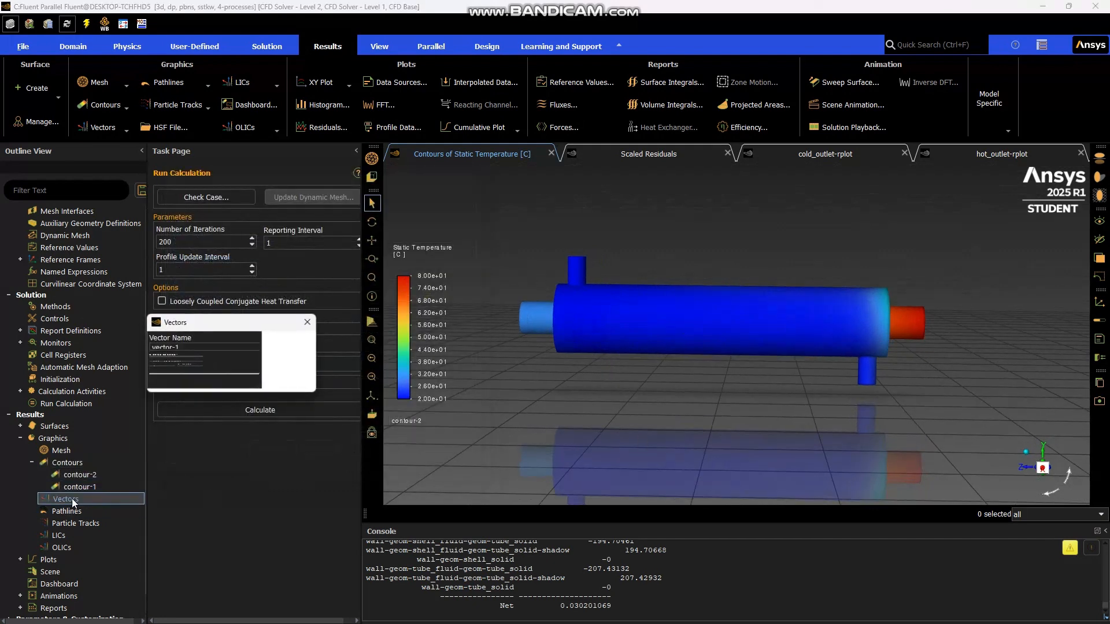
left_click_drag(384, 326, 319, 181)
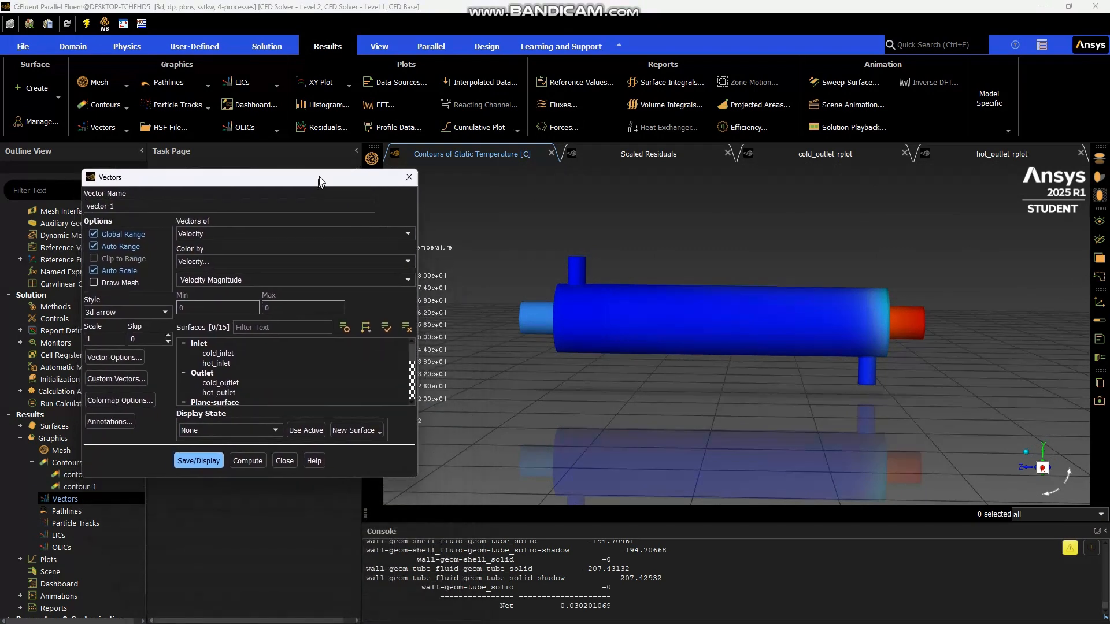
scroll(516, 348, "up", 4)
scroll(605, 314, "down", 4)
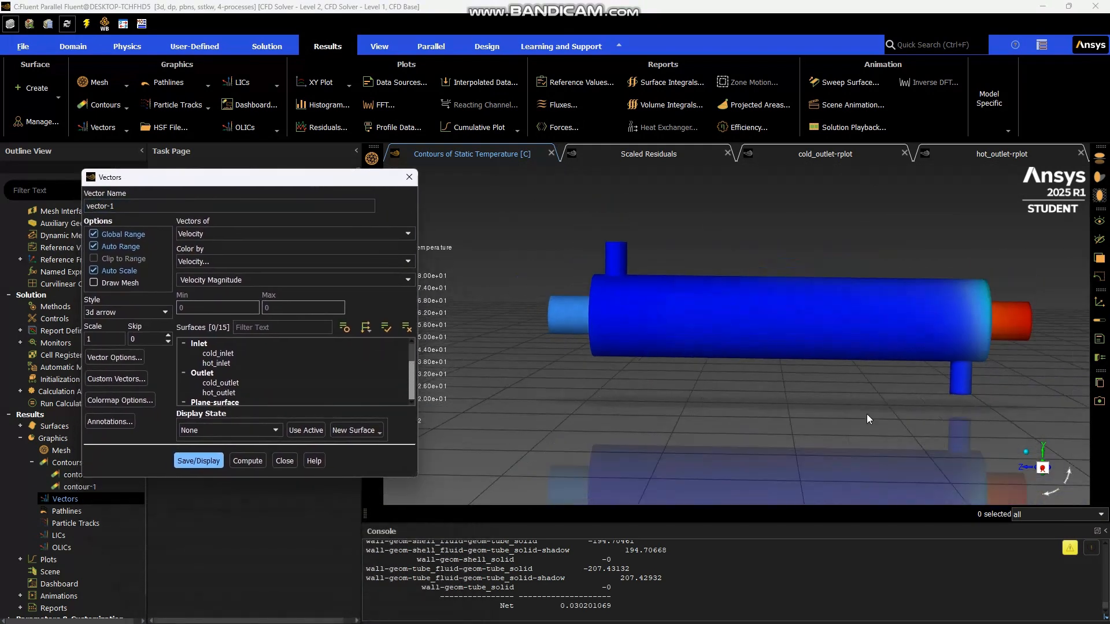
scroll(931, 347, "up", 2)
left_click_drag(795, 385, 830, 377)
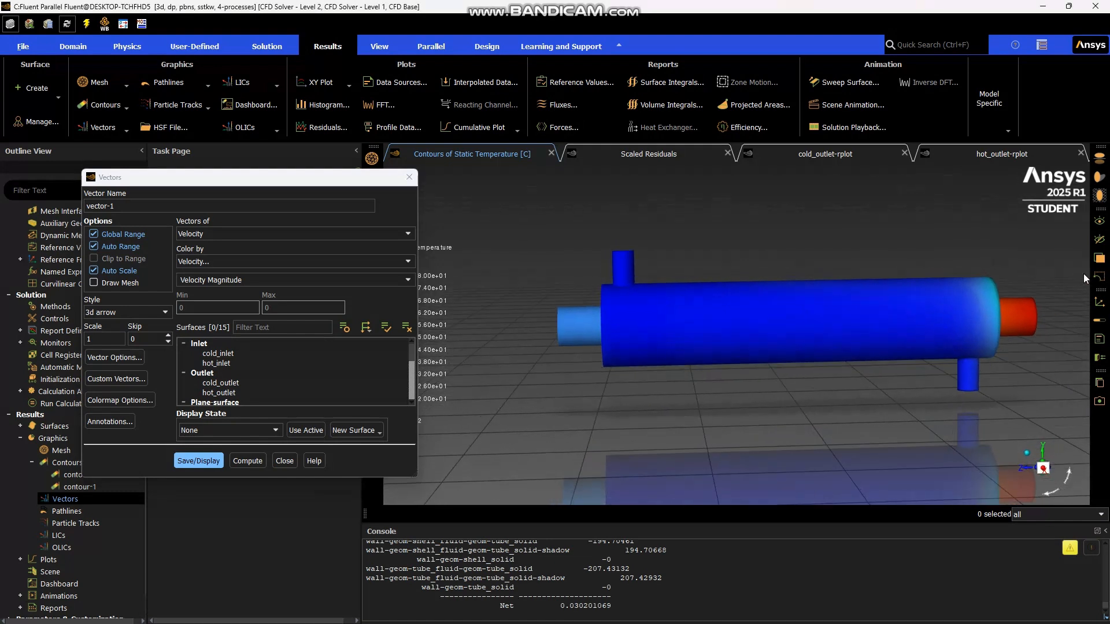
scroll(1054, 298, "up", 2)
scroll(983, 326, "down", 2)
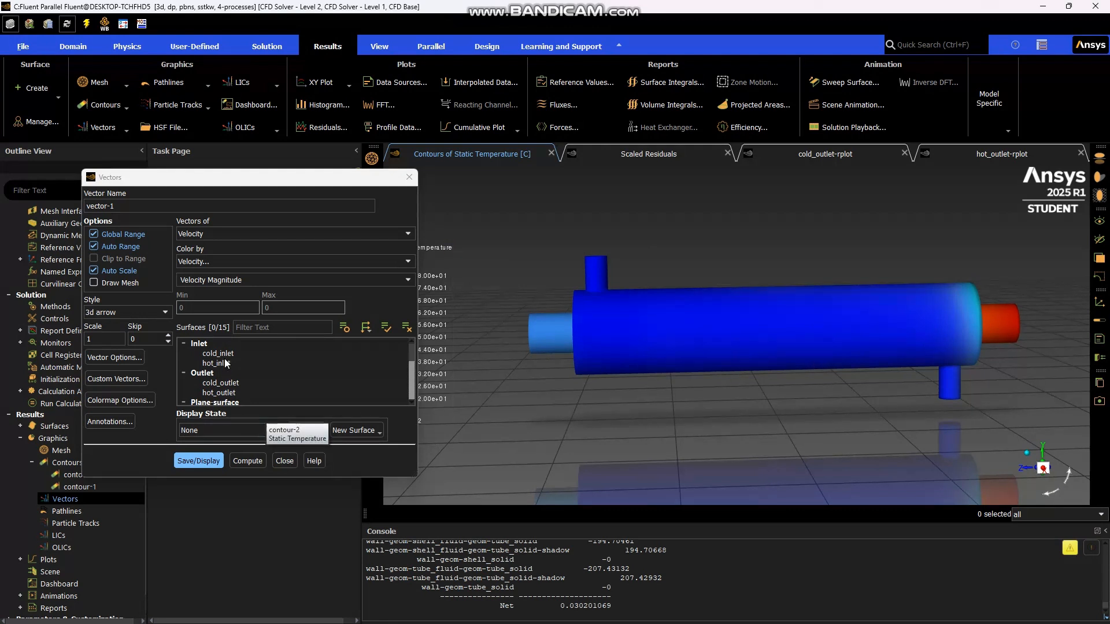
left_click(385, 327)
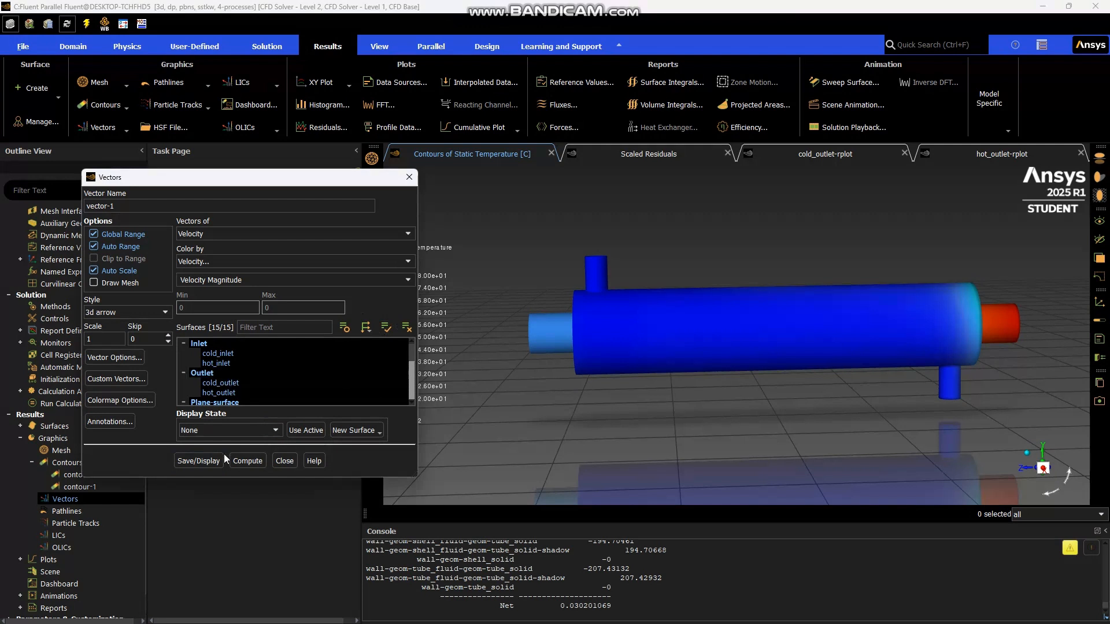
left_click(198, 461)
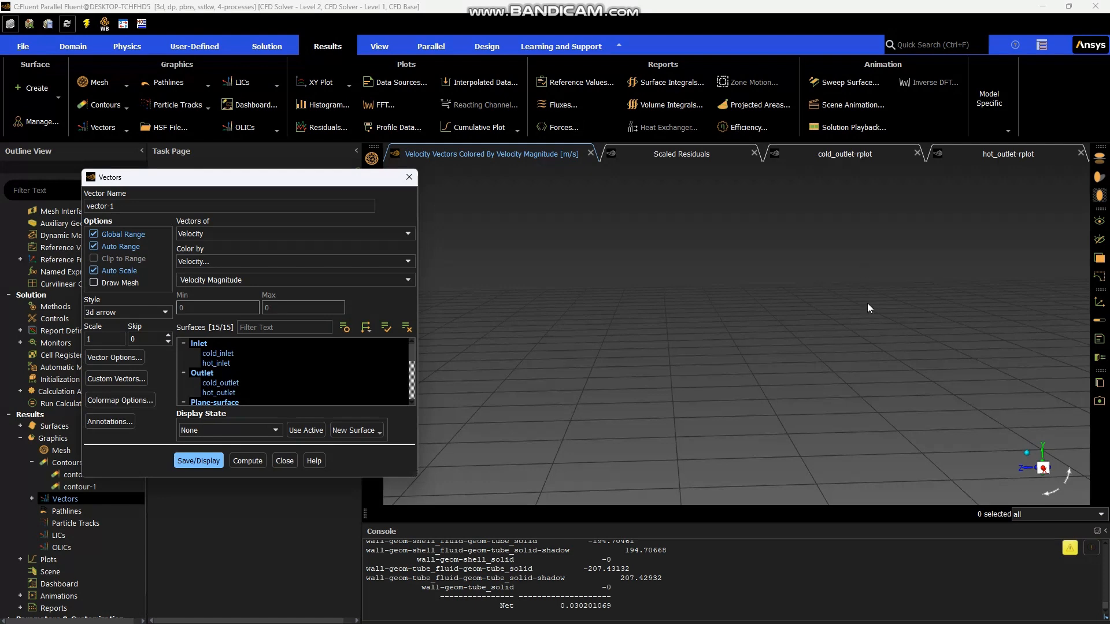
- Set the vector skip to 2, redisplay vector-1 and inspect the exchanger's velocity vectors
scroll(731, 329, "down", 5)
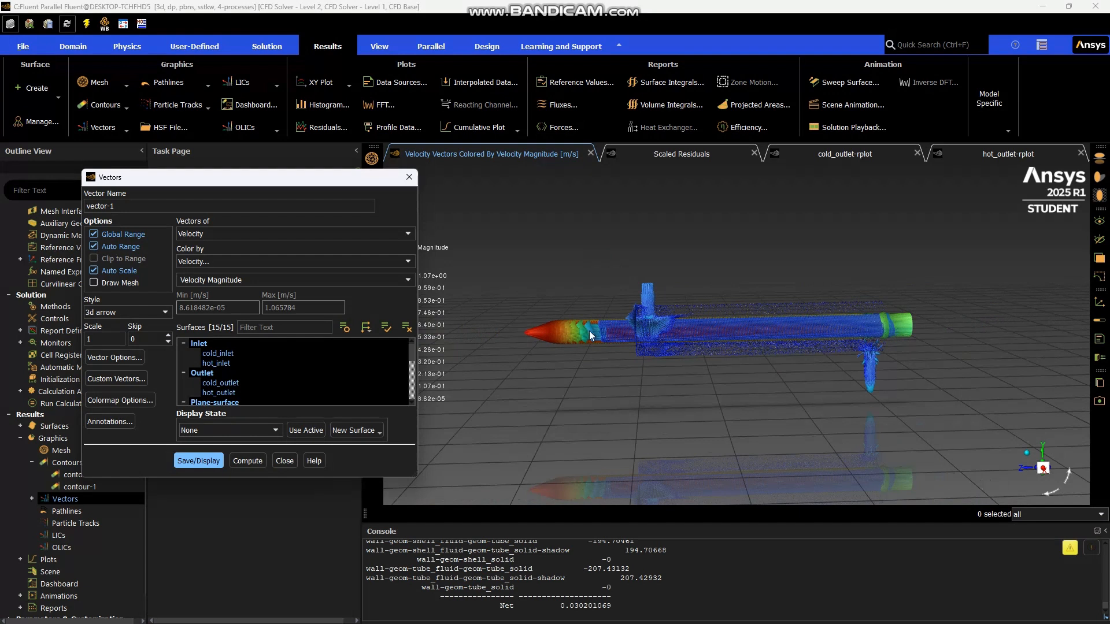
left_click(138, 339)
left_click(212, 462)
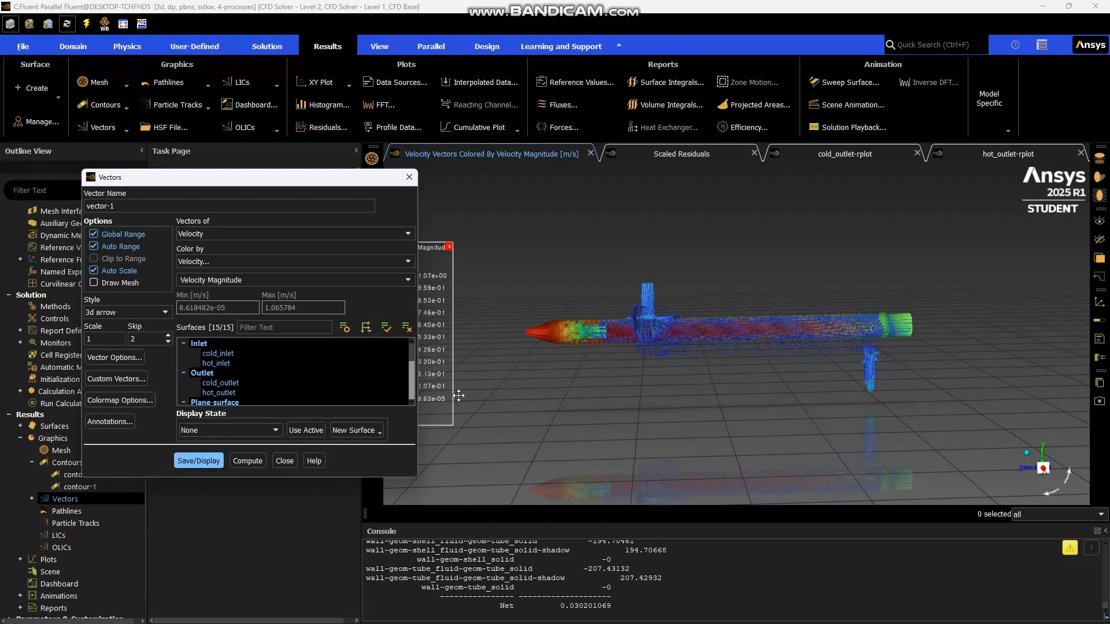
left_click_drag(648, 358, 532, 361)
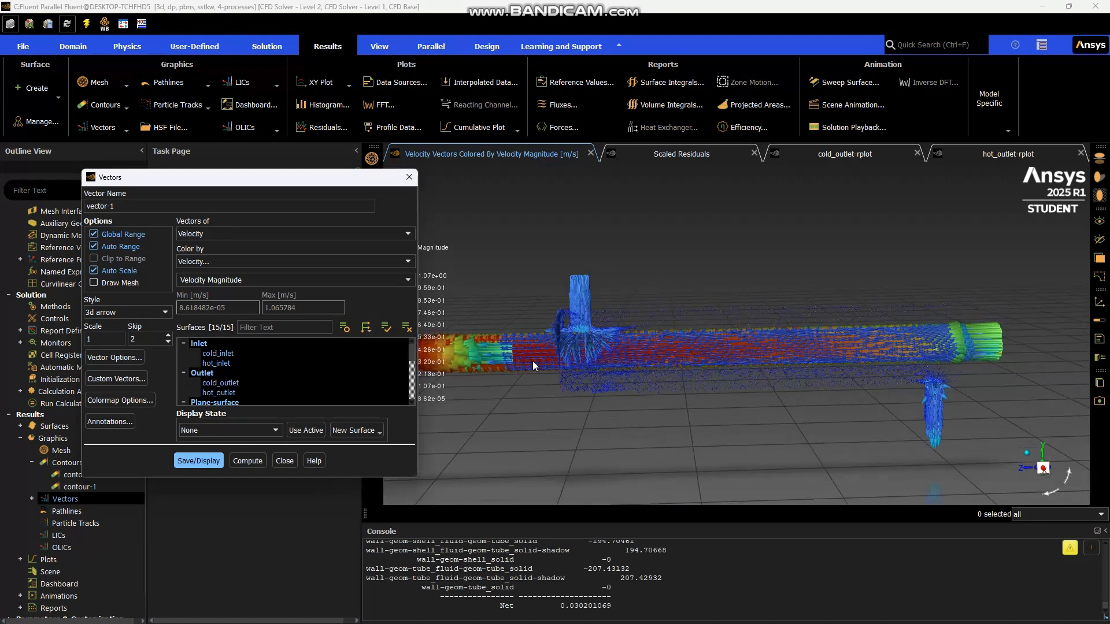
- Remove the outlet surfaces from the vector plot, redisplay it and inspect the flow along the exchanger
left_click(224, 373)
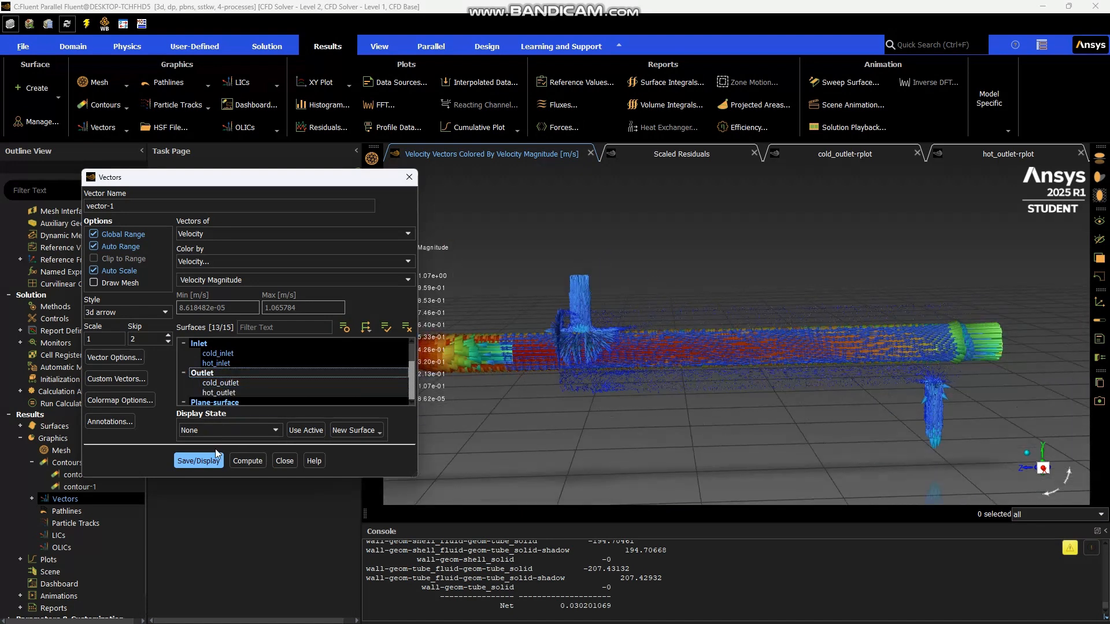
left_click(203, 460)
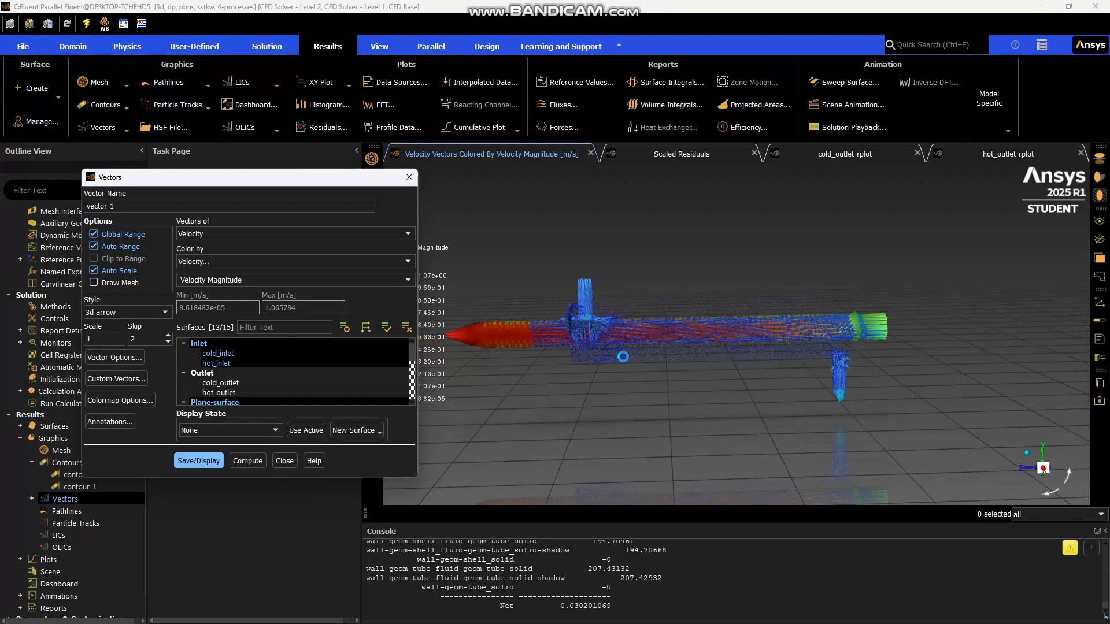
scroll(525, 330, "up", 6)
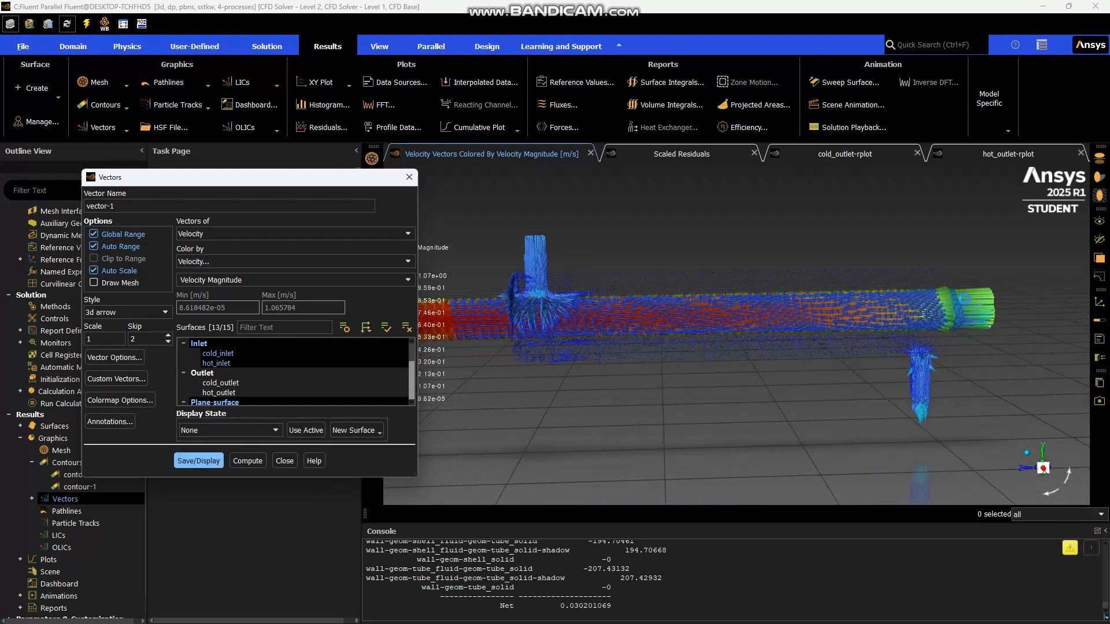
scroll(1009, 309, "down", 3)
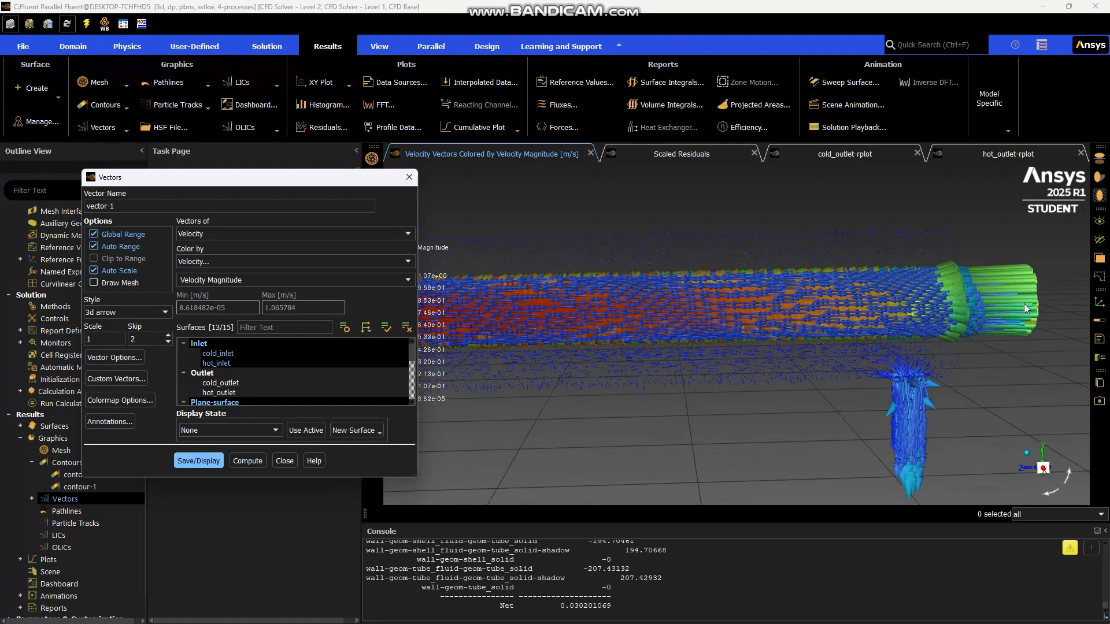
- Color the velocity vectors by static temperature, redisplay them and inspect the flow around the lower shell nozzle
left_click(291, 261)
scroll(270, 290, "up", 3)
left_click(269, 296)
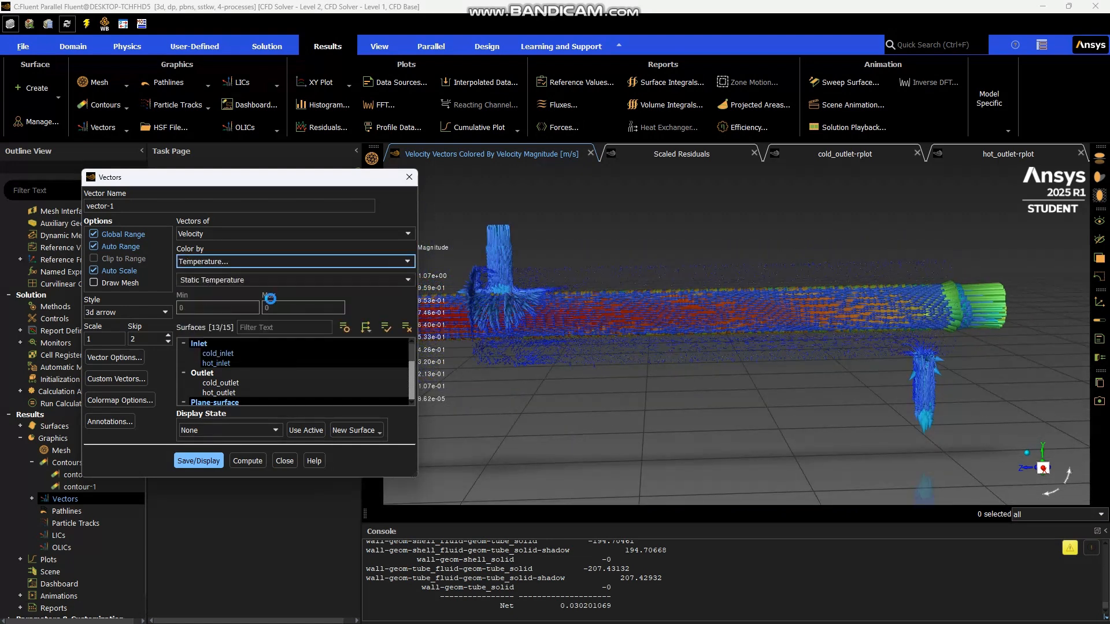
left_click(185, 461)
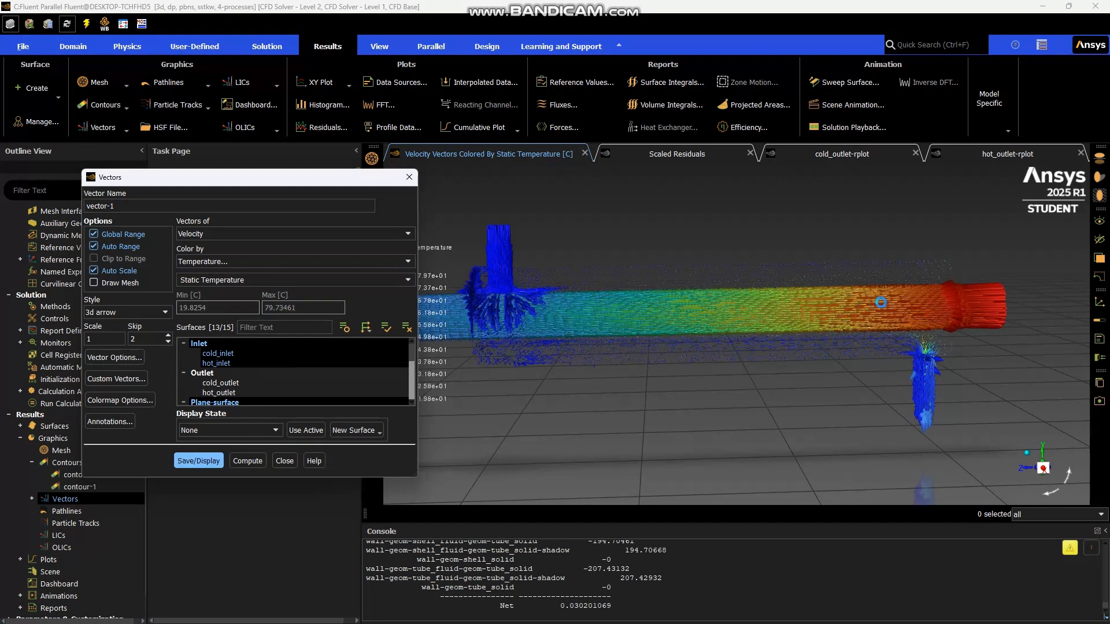
left_click_drag(923, 305, 944, 301)
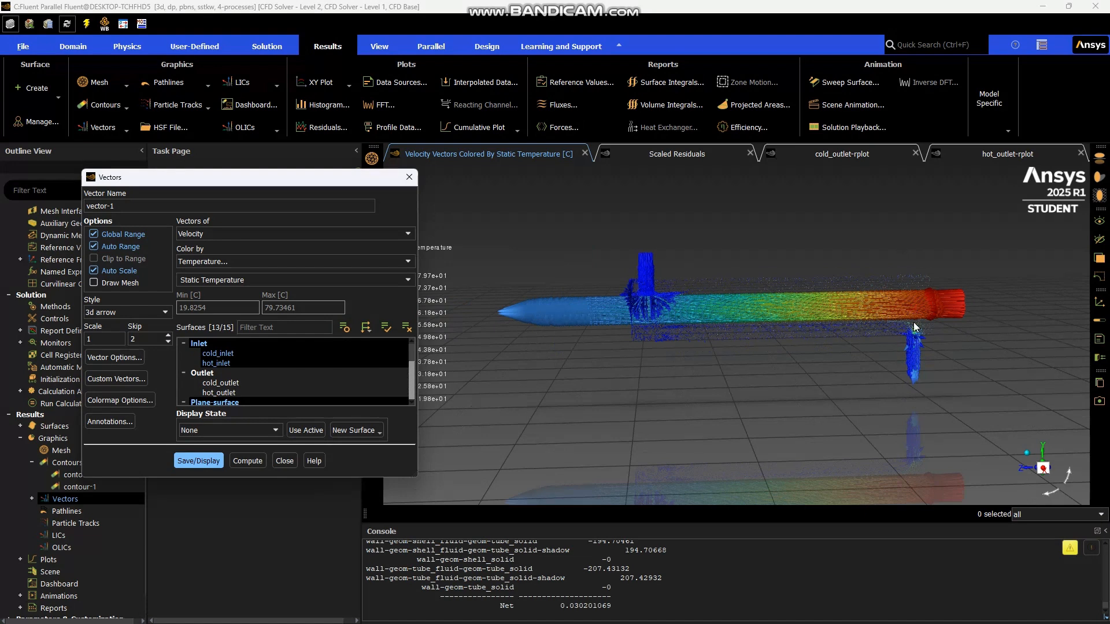
scroll(915, 327, "up", 5)
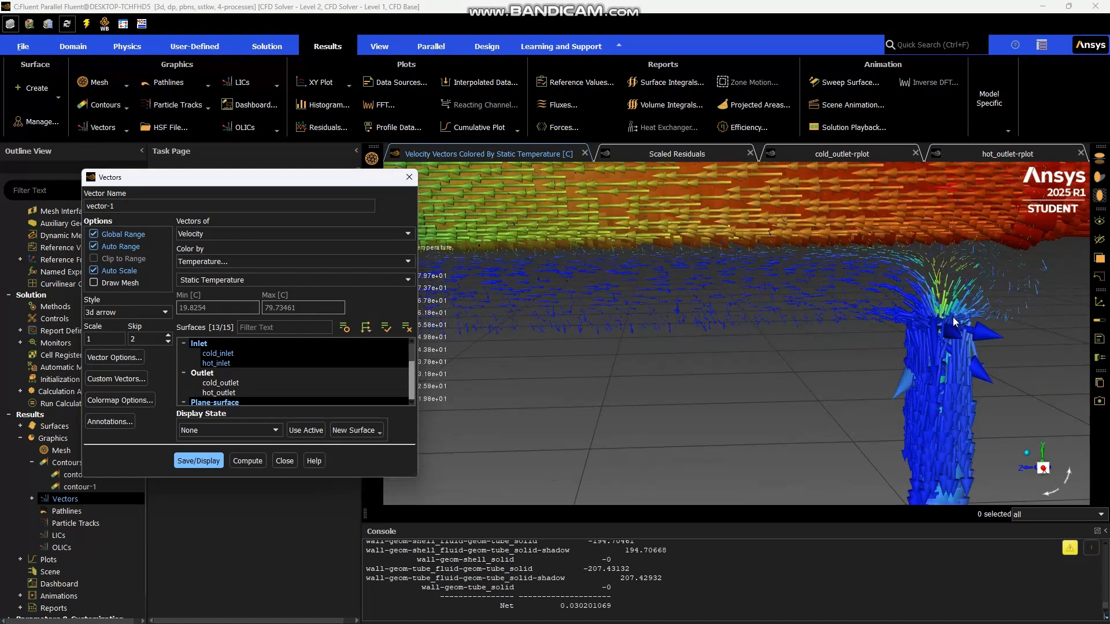
scroll(952, 317, "down", 4)
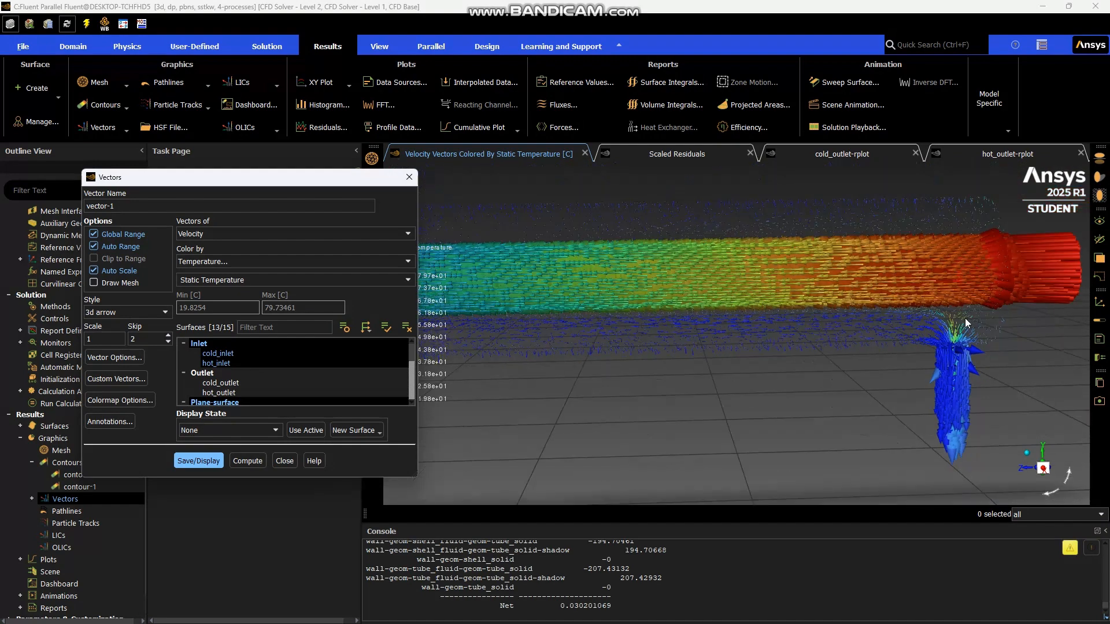
left_click_drag(966, 323, 854, 256)
scroll(888, 290, "down", 2)
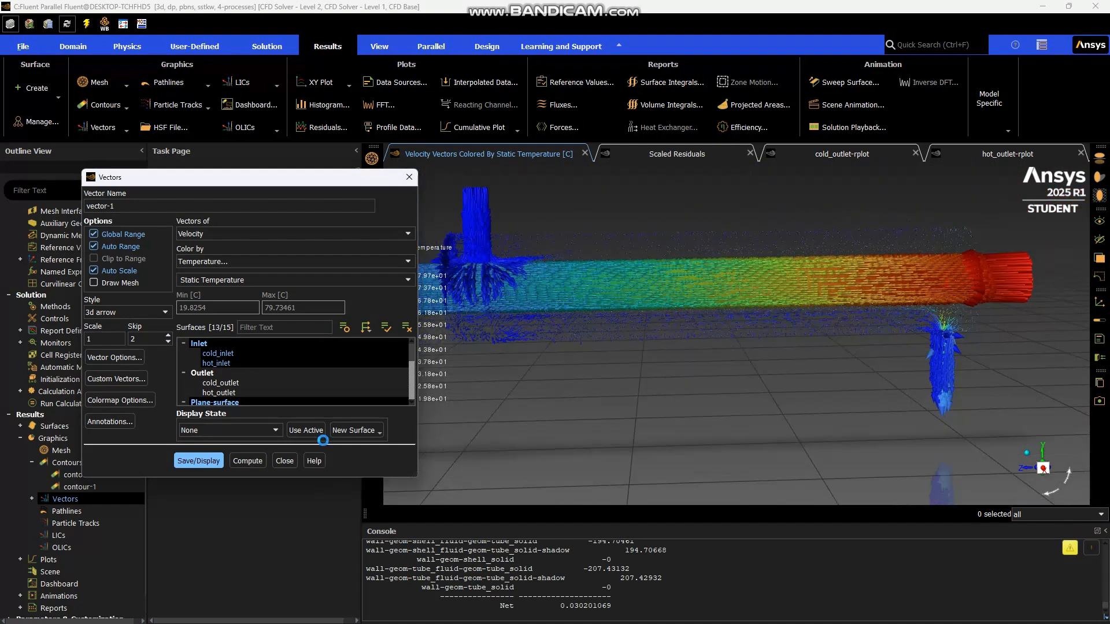
- Create and display pathlines colored by static temperature, released from all 15 surfaces
left_click(284, 463)
double_click(71, 512)
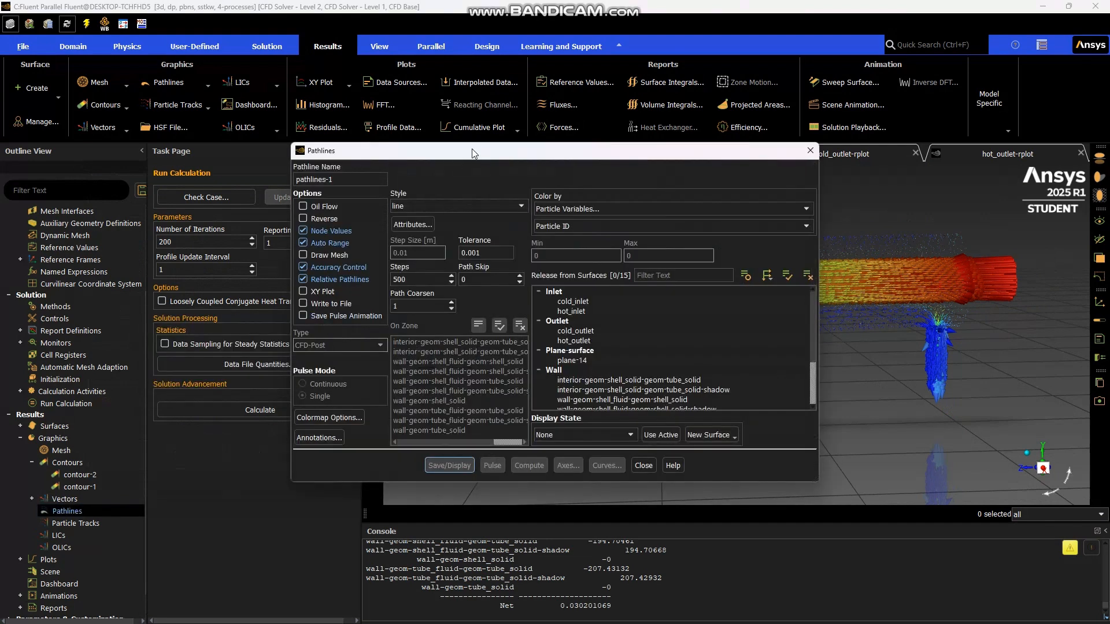
mouse_move(873, 266)
left_mouse_down()
mouse_move(864, 281)
mouse_move(655, 280)
mouse_move(657, 270)
mouse_move(677, 286)
mouse_move(884, 265)
left_mouse_up()
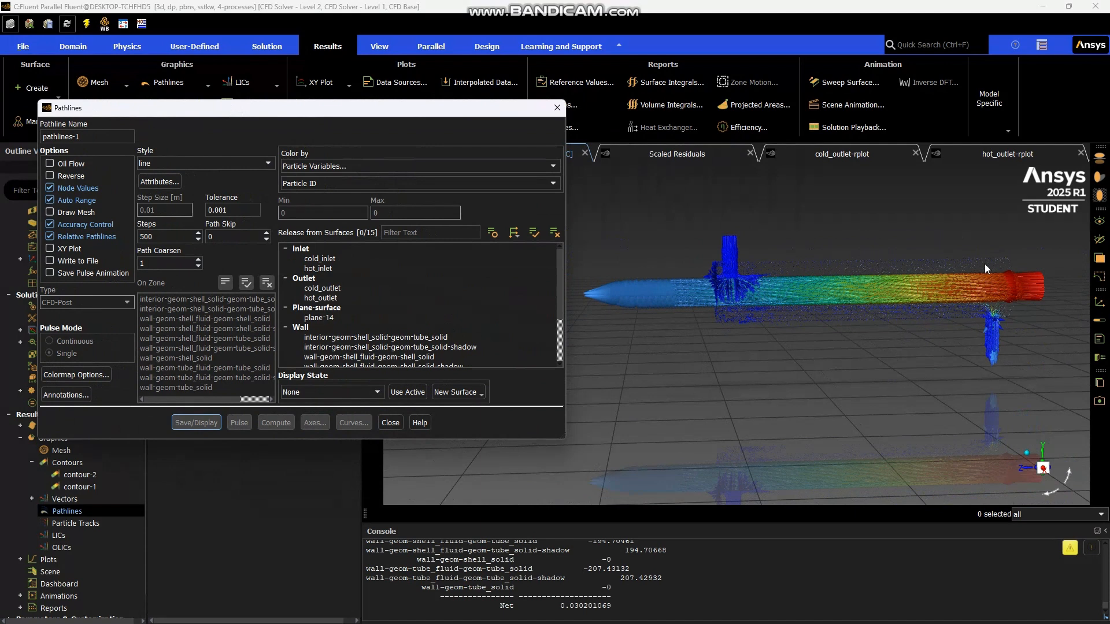
left_click_drag(984, 263, 982, 289)
left_click(454, 165)
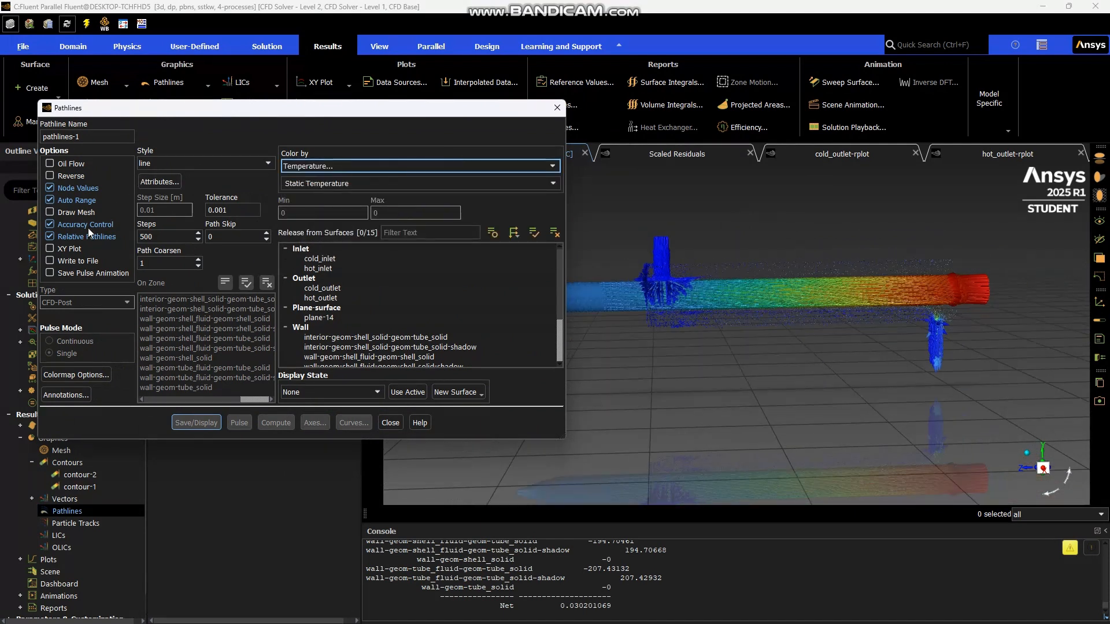
left_click(534, 232)
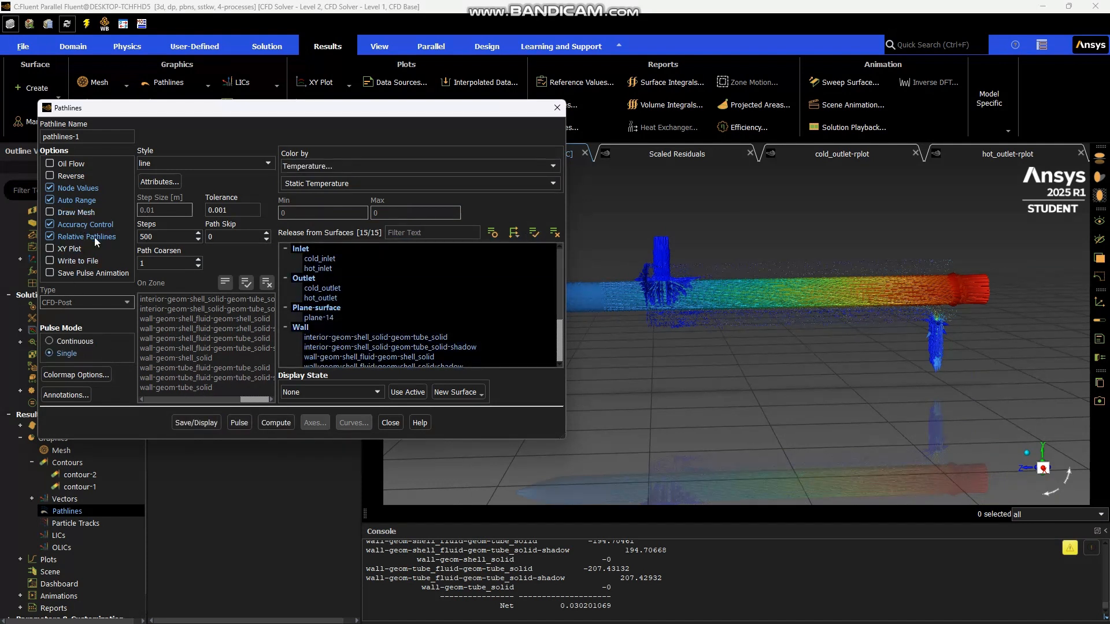
left_click(199, 422)
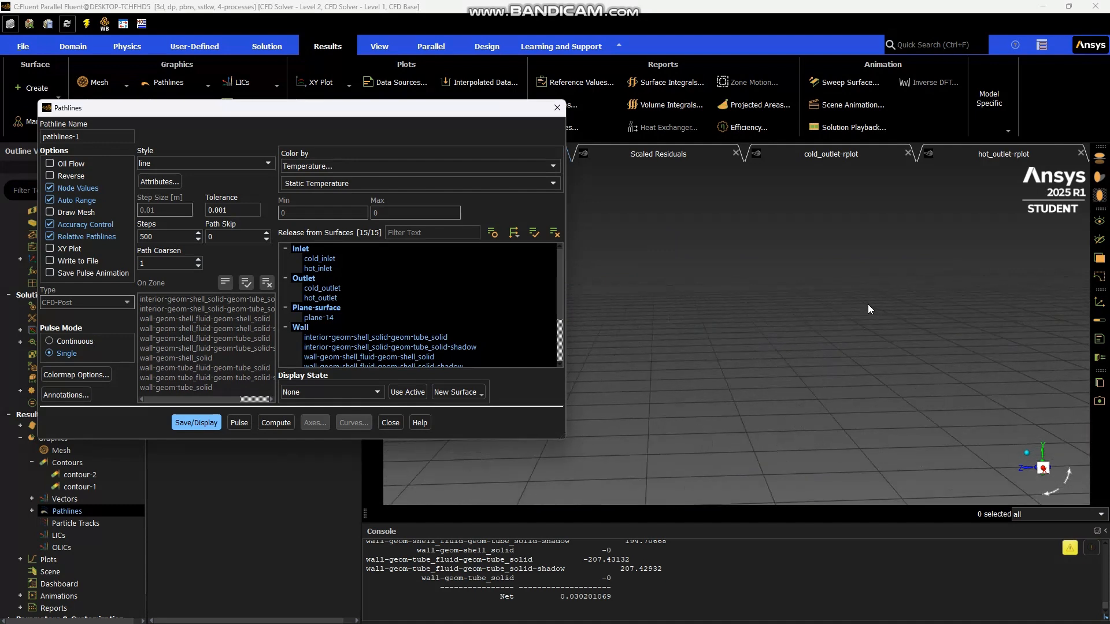
left_click_drag(429, 113, 401, 145)
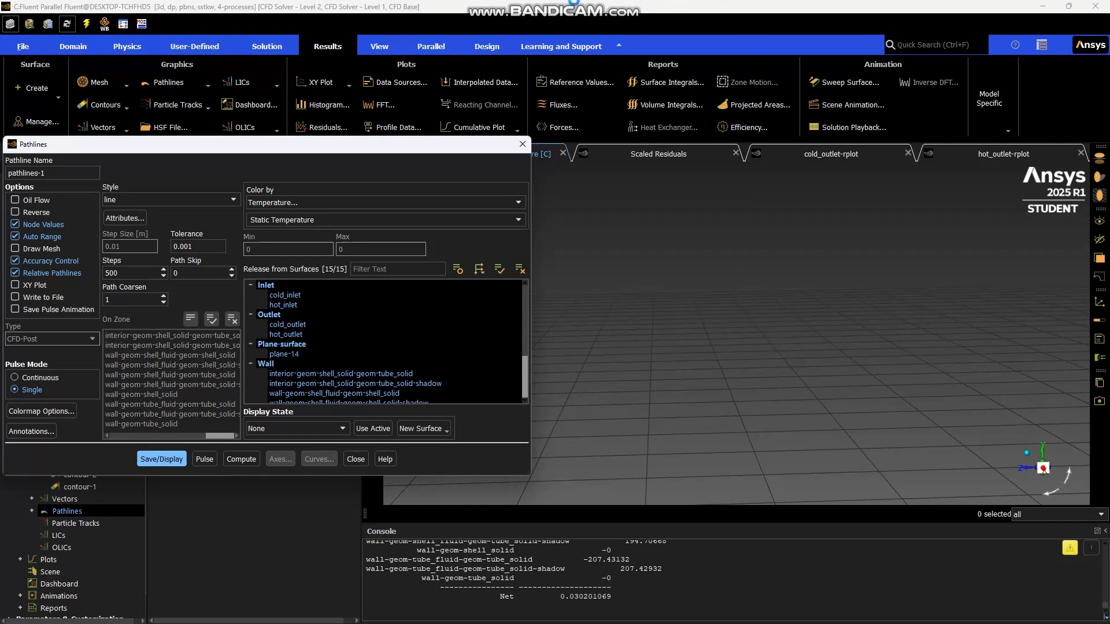
mouse_move(574, 2)
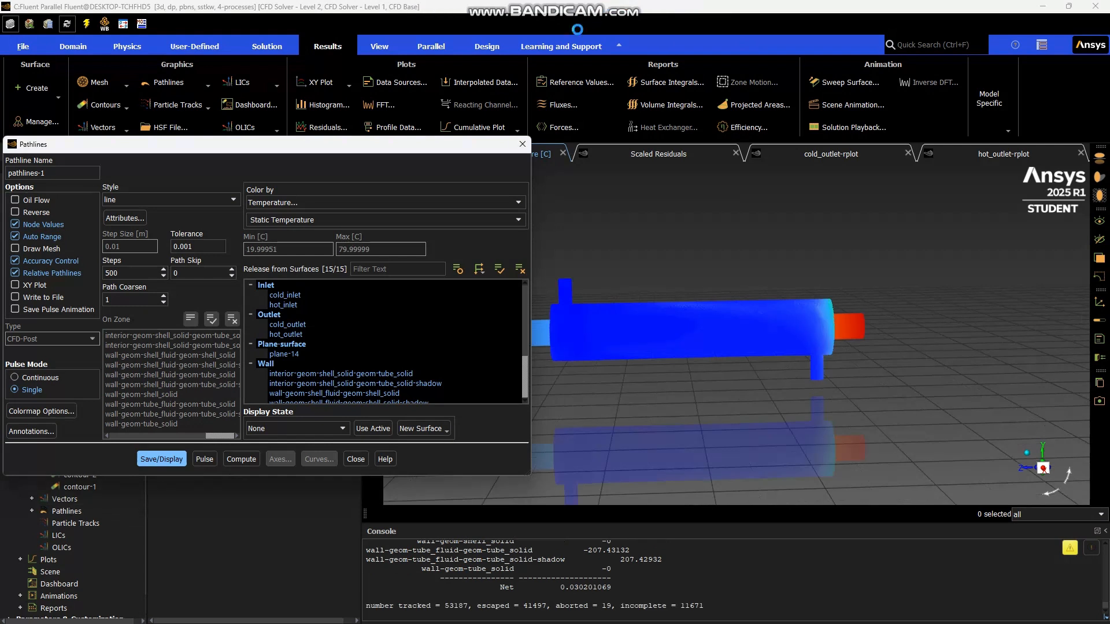
- Set the path skip of pathlines-1 to 25 and redisplay the pathlines
left_click(182, 273)
double_click(182, 274)
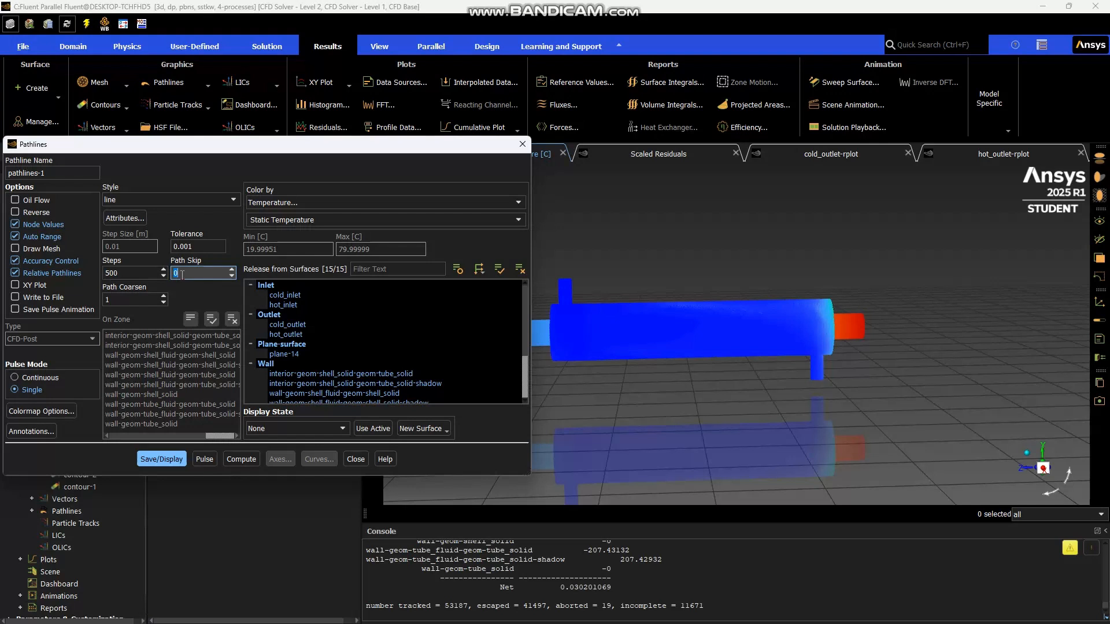
type("25")
left_click(176, 459)
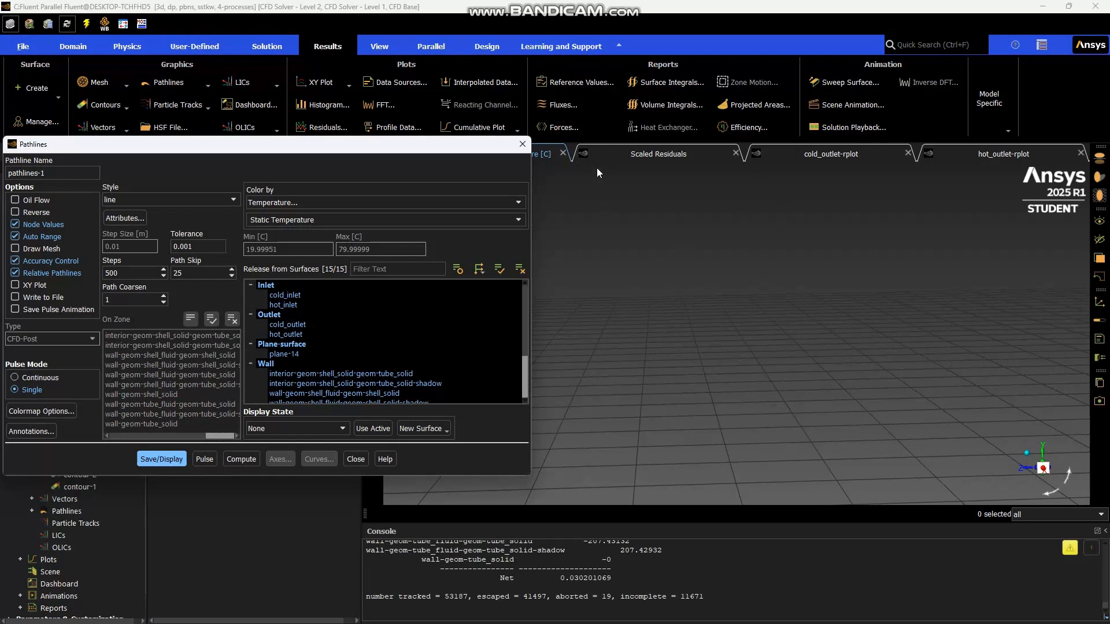
mouse_move(552, 5)
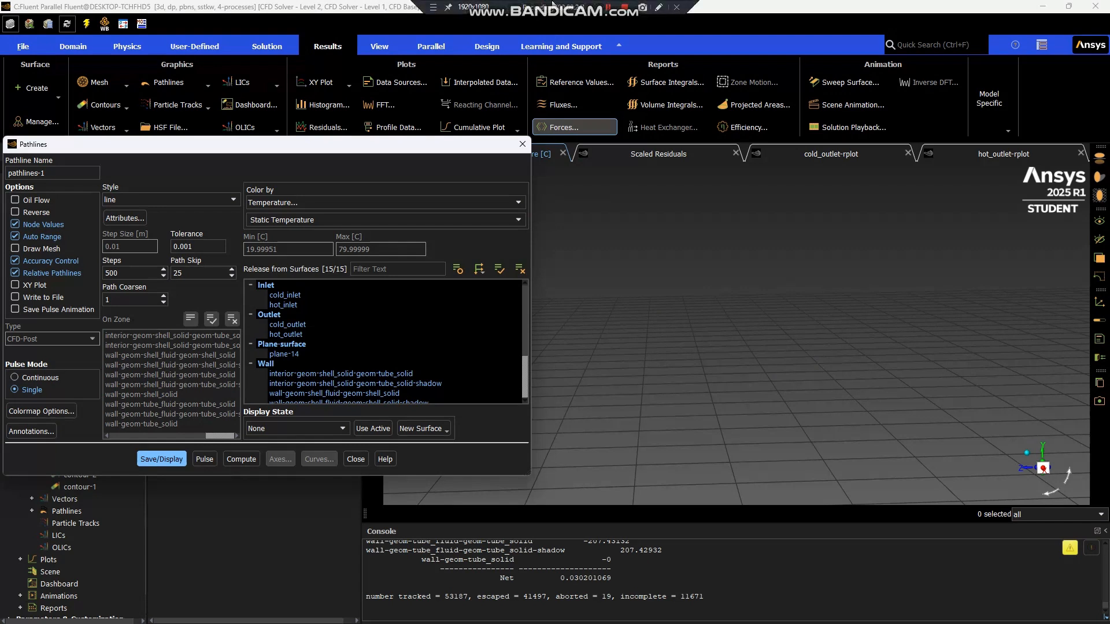
left_click(607, 7)
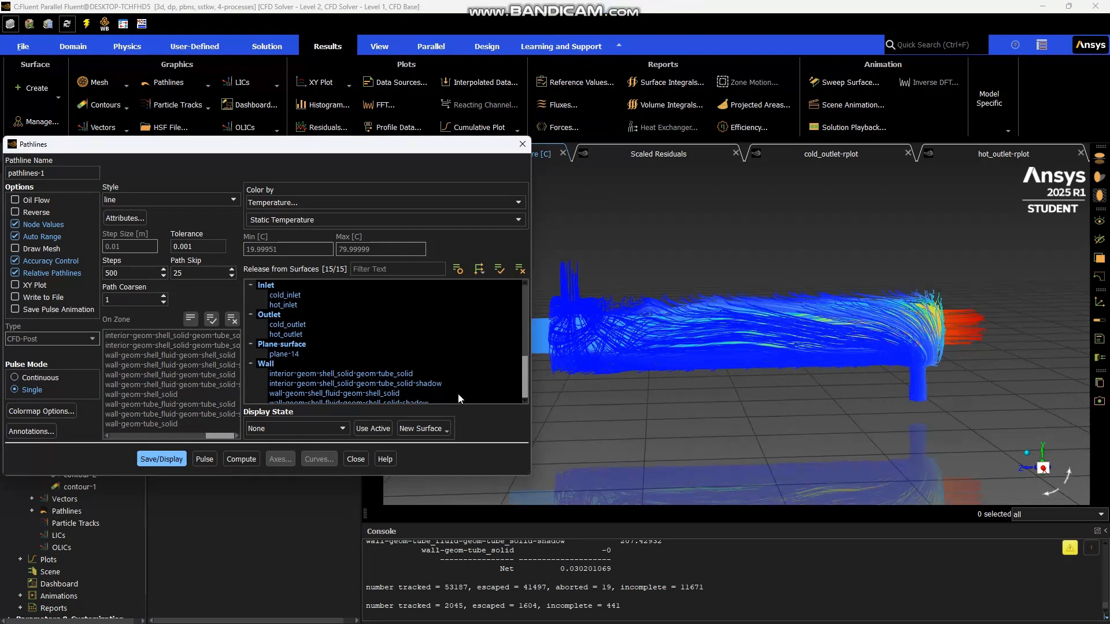
- Pulse the pathlines in single mode to watch the animated flow through the exchanger
left_click(206, 459)
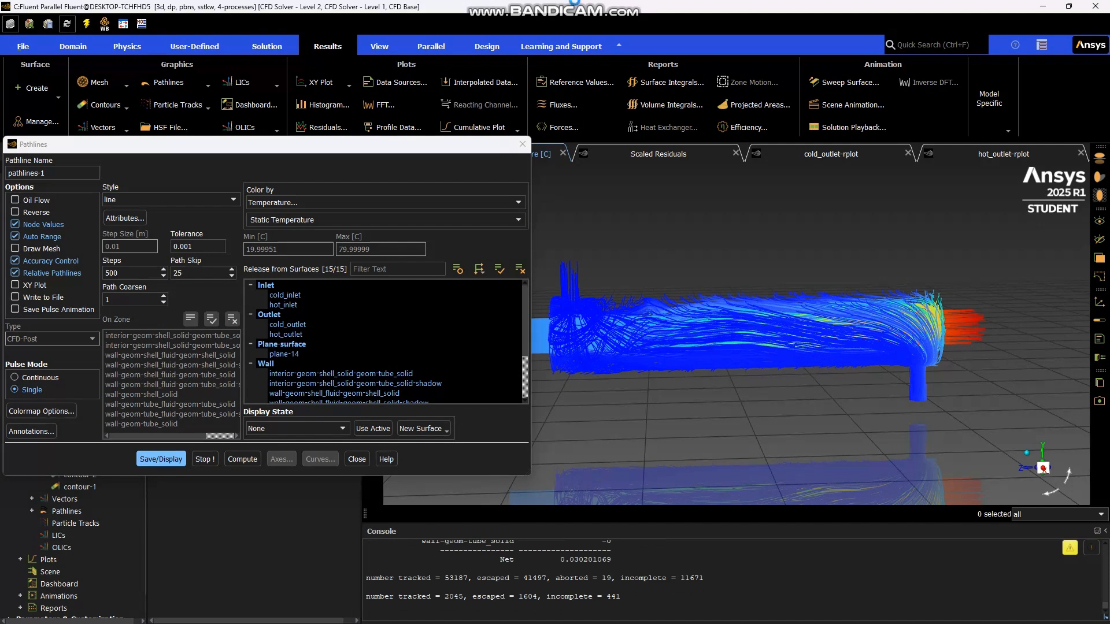
mouse_move(575, 3)
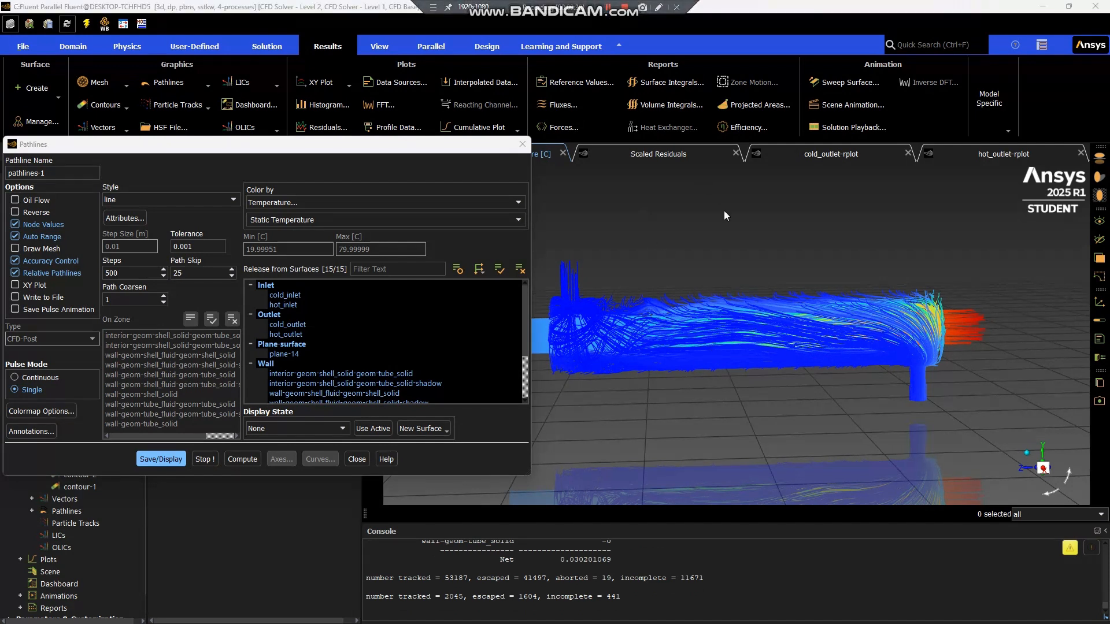
left_click(811, 294)
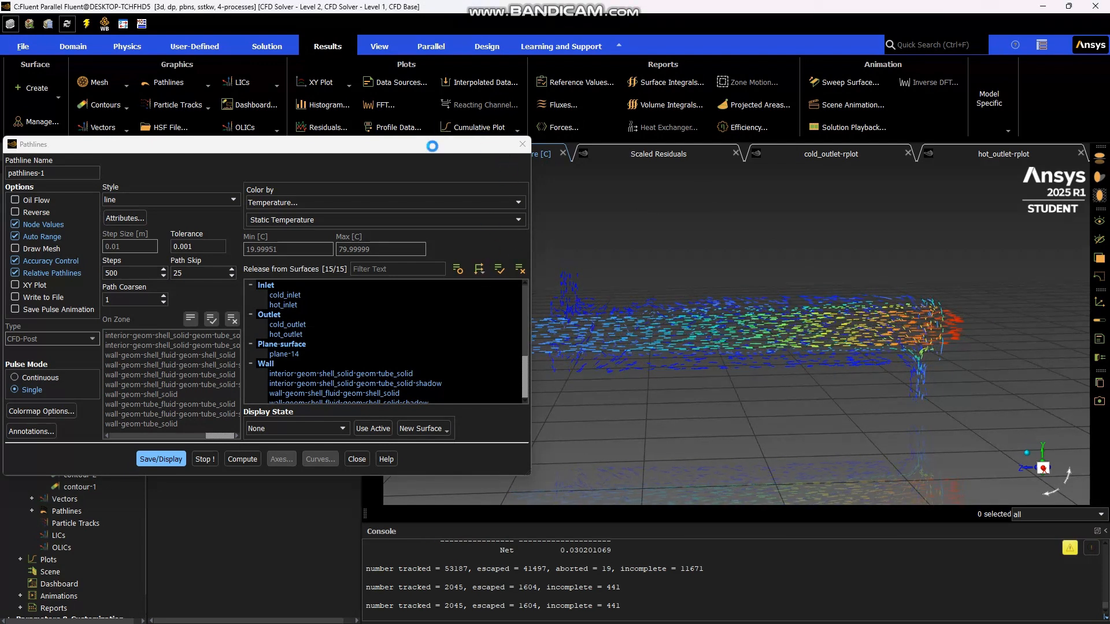
left_click_drag(425, 145, 356, 185)
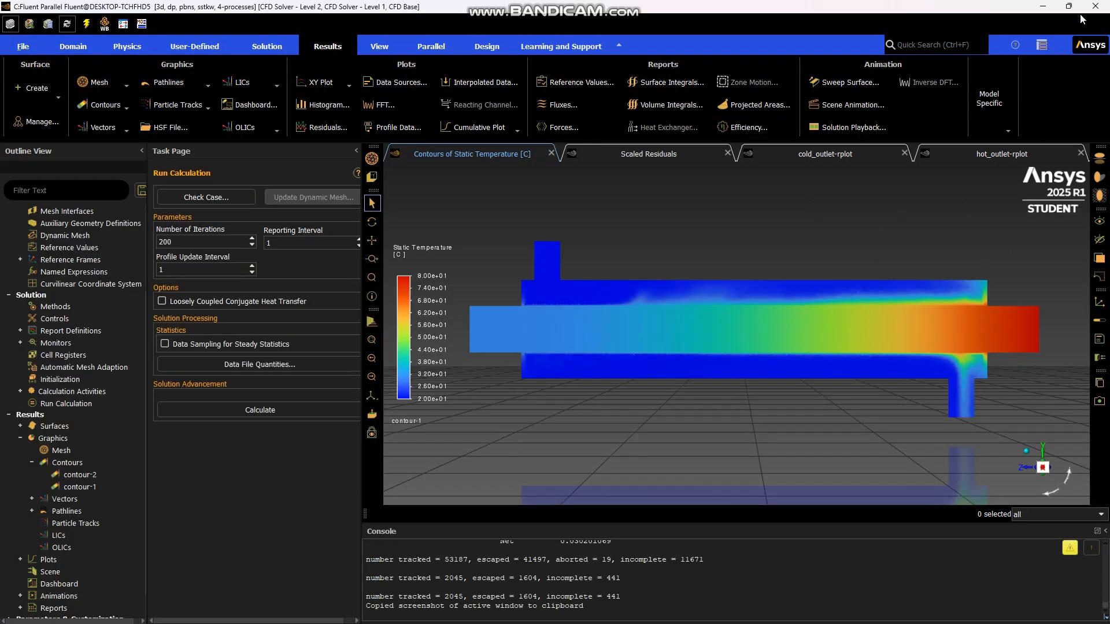
- Close the Fluent session and switch to the Workbench project window
left_click(1093, 8)
left_click(563, 330)
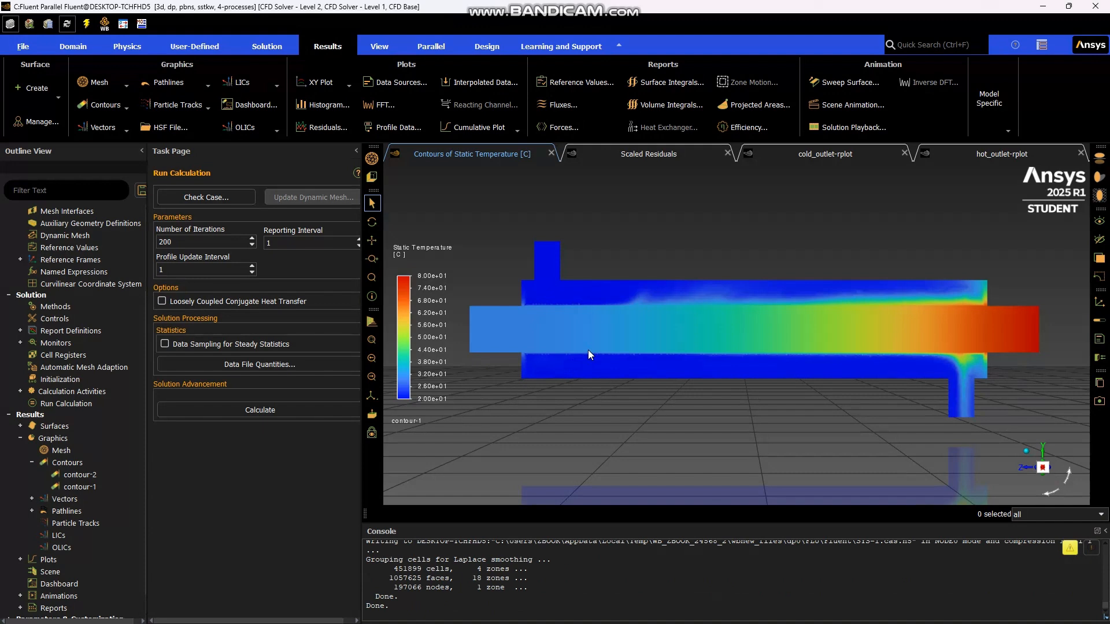
key("super+d")
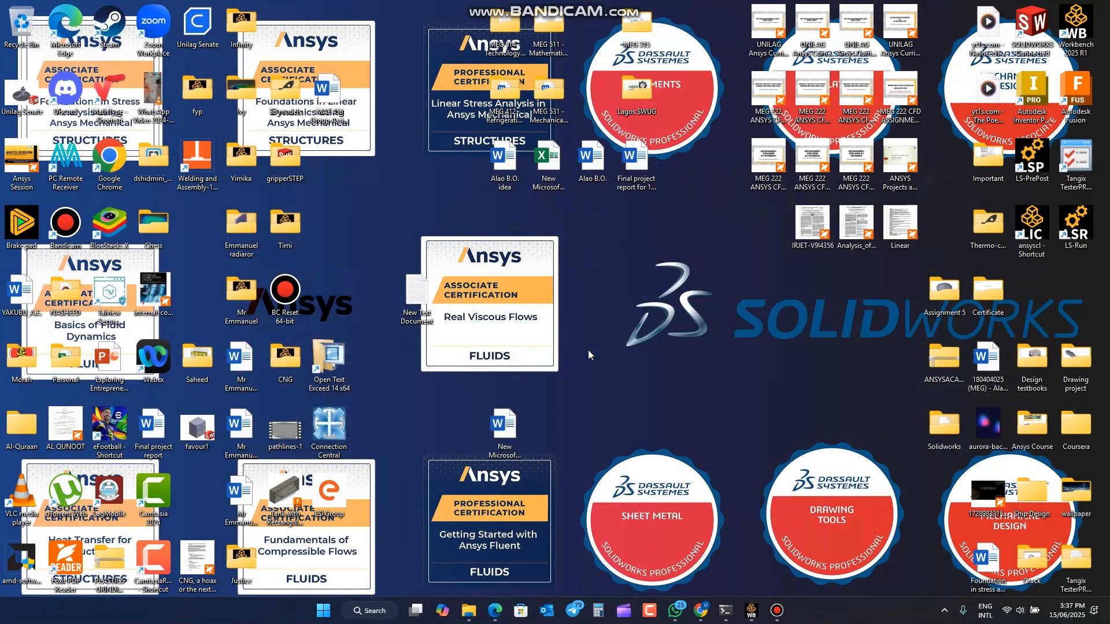
left_click(751, 611)
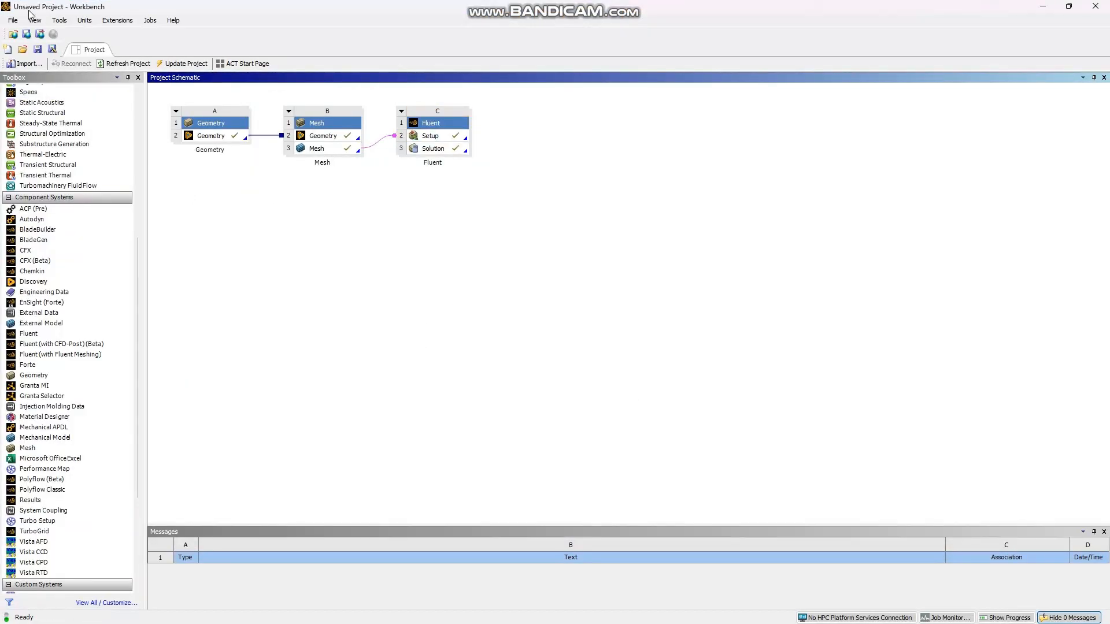
- Start saving the project and create and open a new folder named HE on the Desktop as its location
left_click(14, 21)
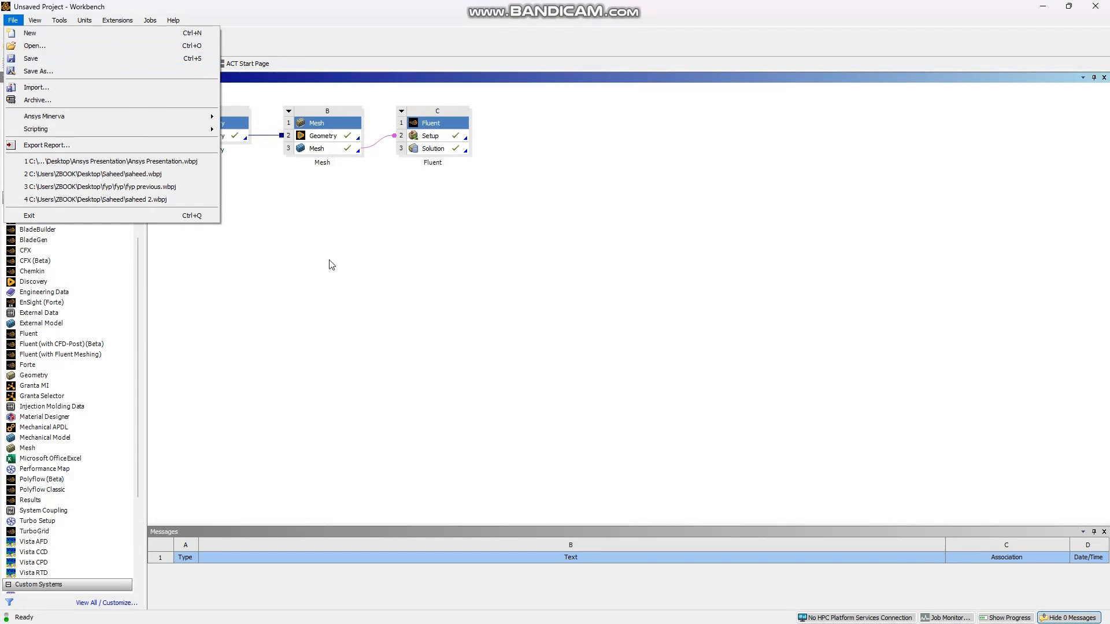
left_click(110, 59)
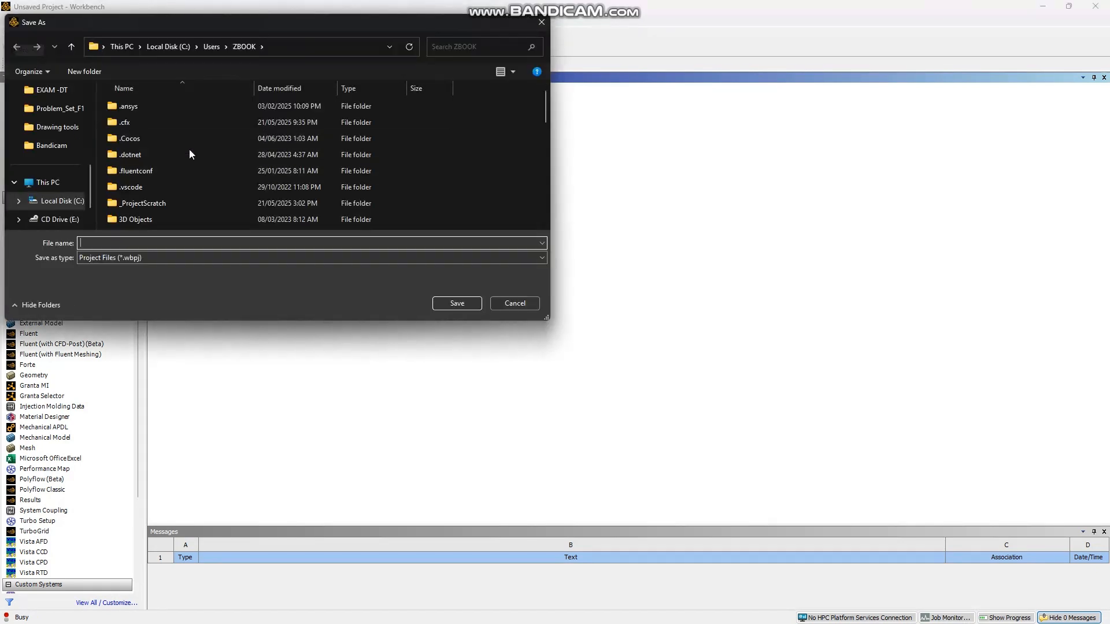
scroll(50, 178, "up", 2)
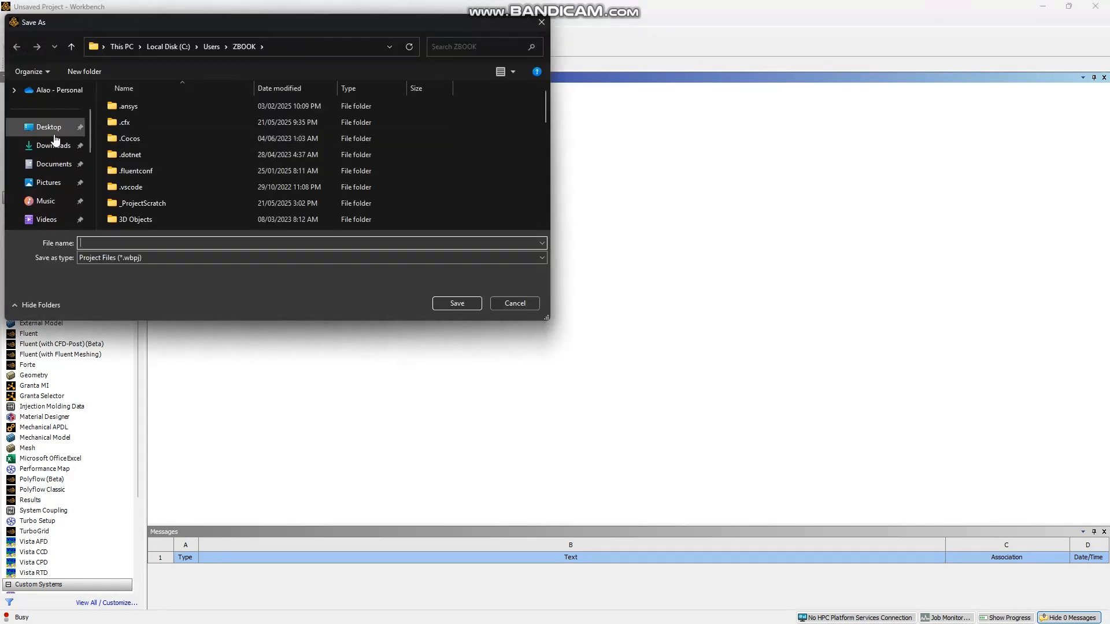
left_click(49, 128)
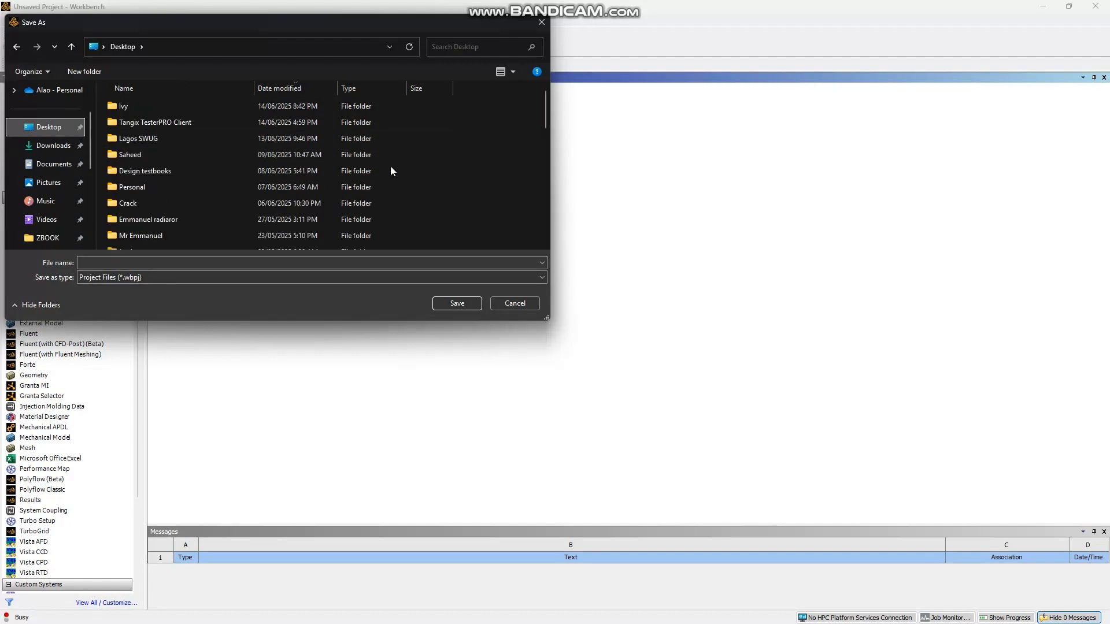
right_click(470, 150)
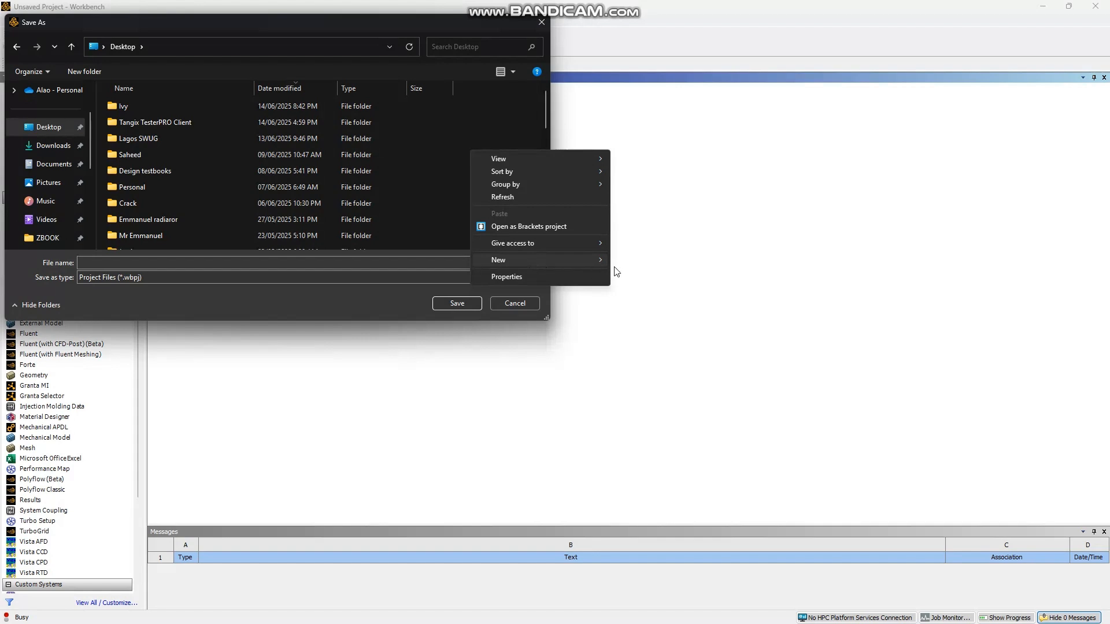
left_click(585, 261)
left_click(644, 261)
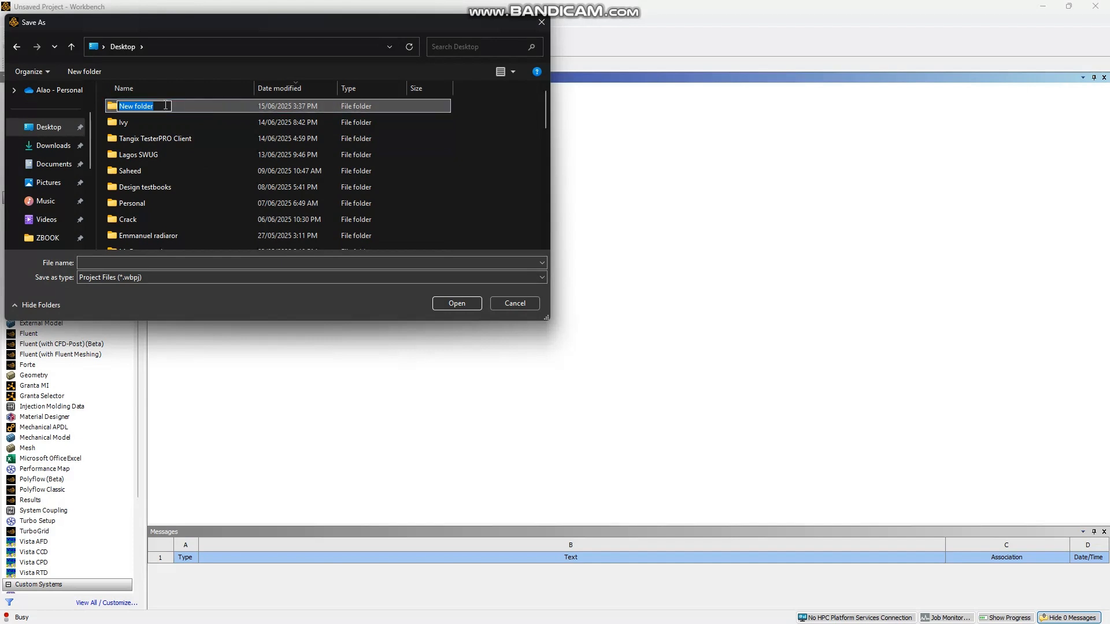
type("HE")
double_click(258, 107)
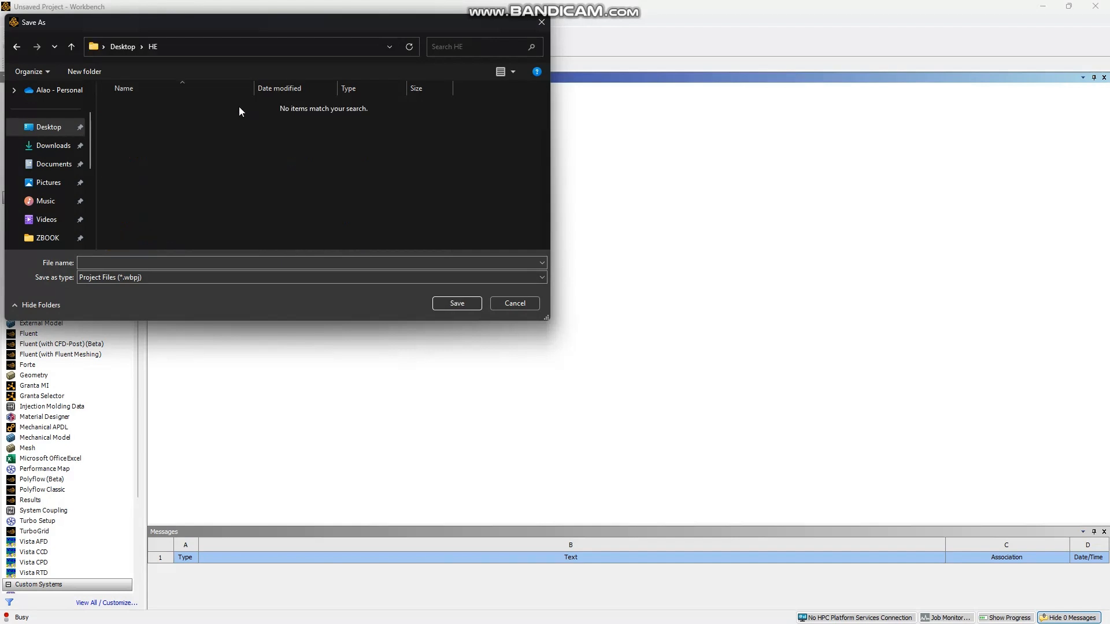
- Save the project in the HE folder with the file name HE
left_click(138, 267)
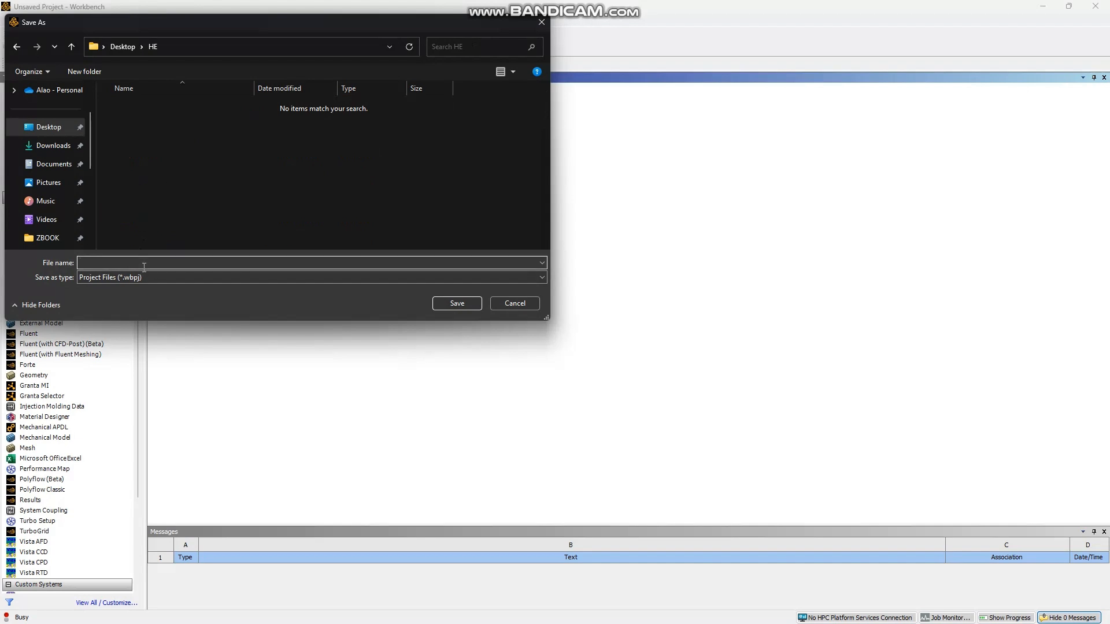
type("HE")
left_click(462, 303)
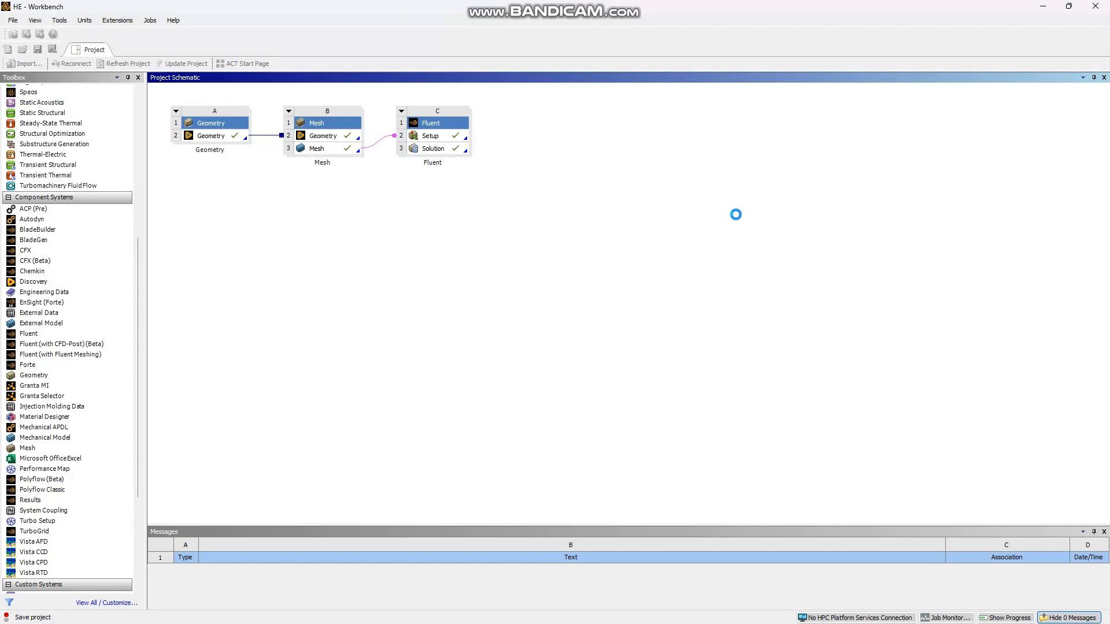
- Minimize Workbench, open the HE folder from the desktop in File Explorer, and inspect the saved HE project file and HE_files folder
left_click(1043, 8)
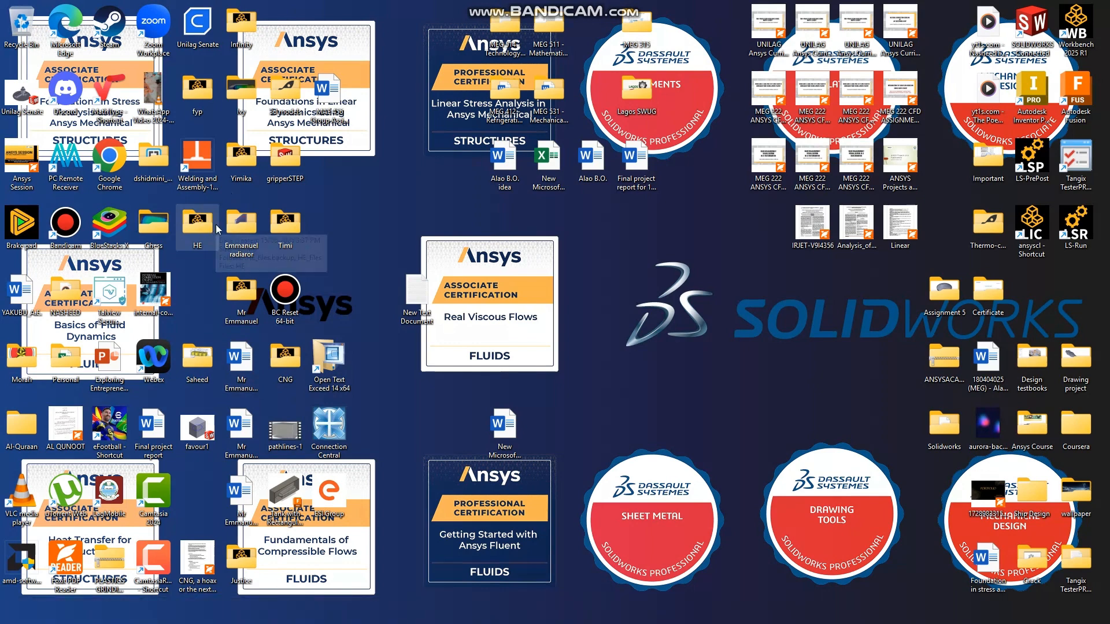
double_click(216, 224)
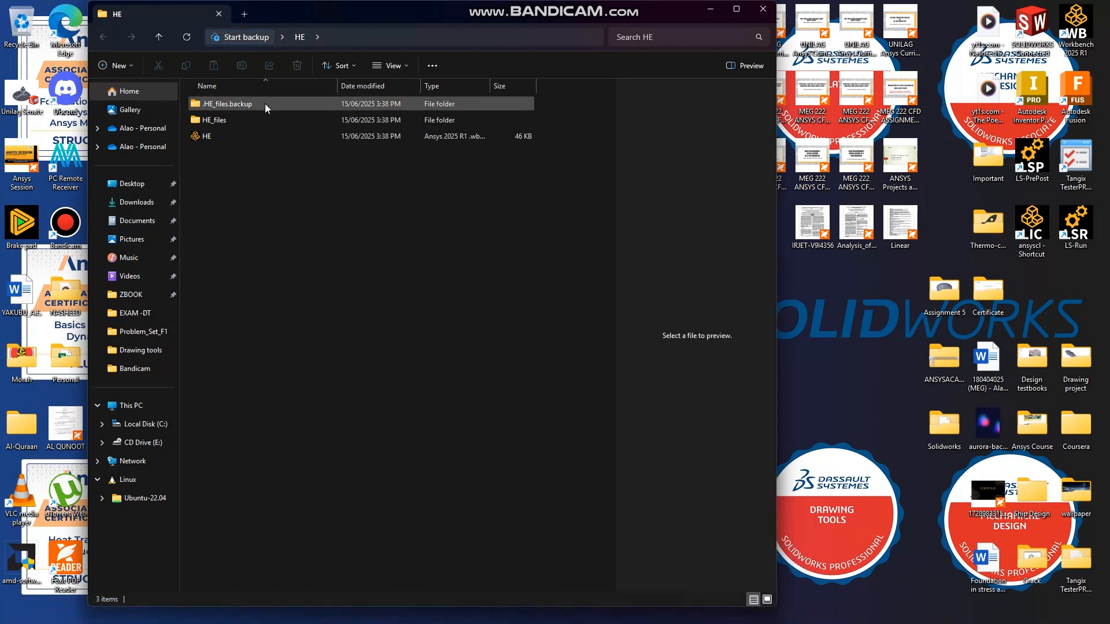
left_click(282, 137)
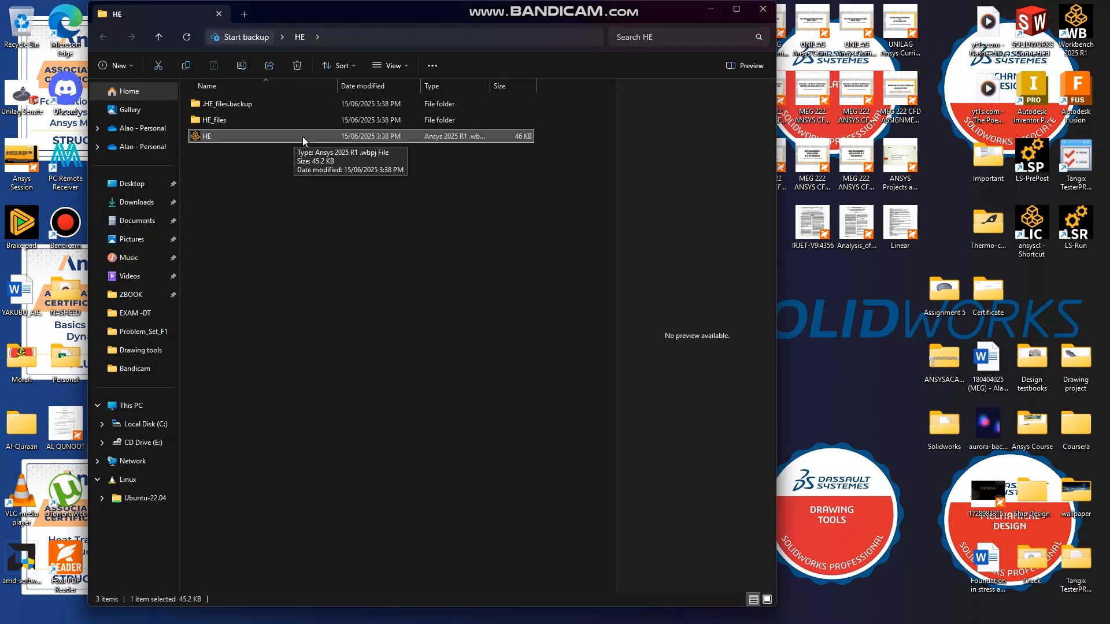
left_click(299, 120)
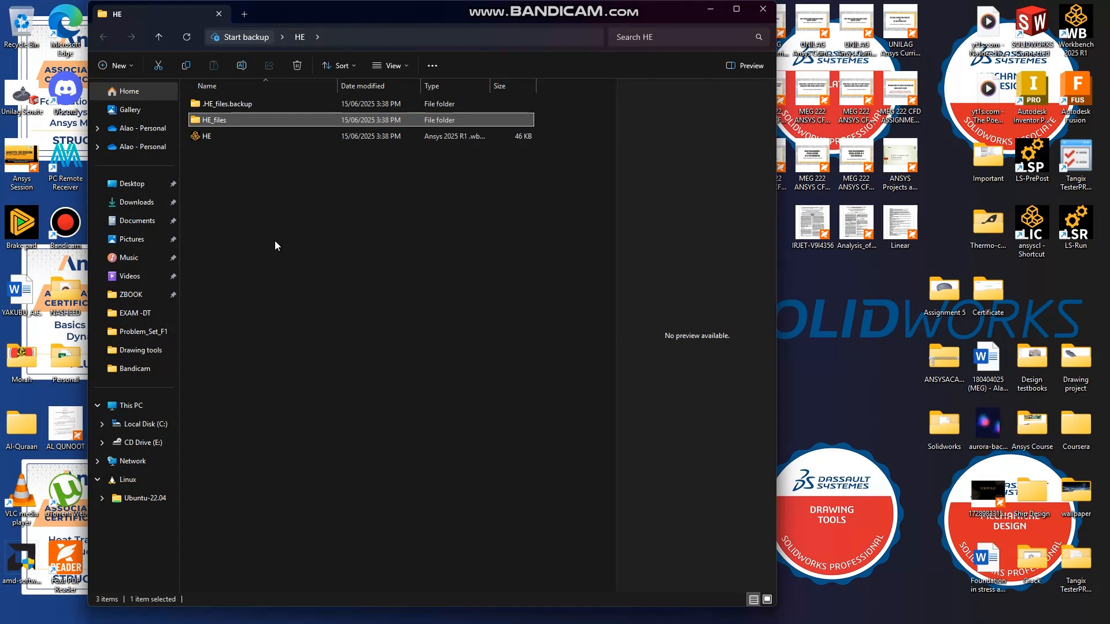
mouse_move(776, 612)
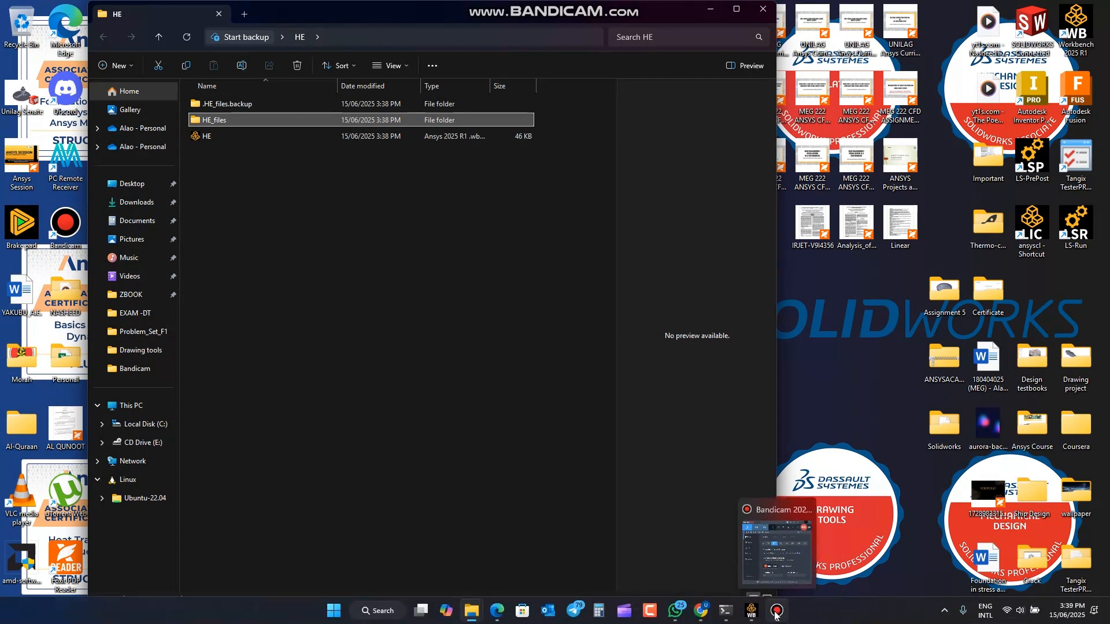
mouse_move(606, 8)
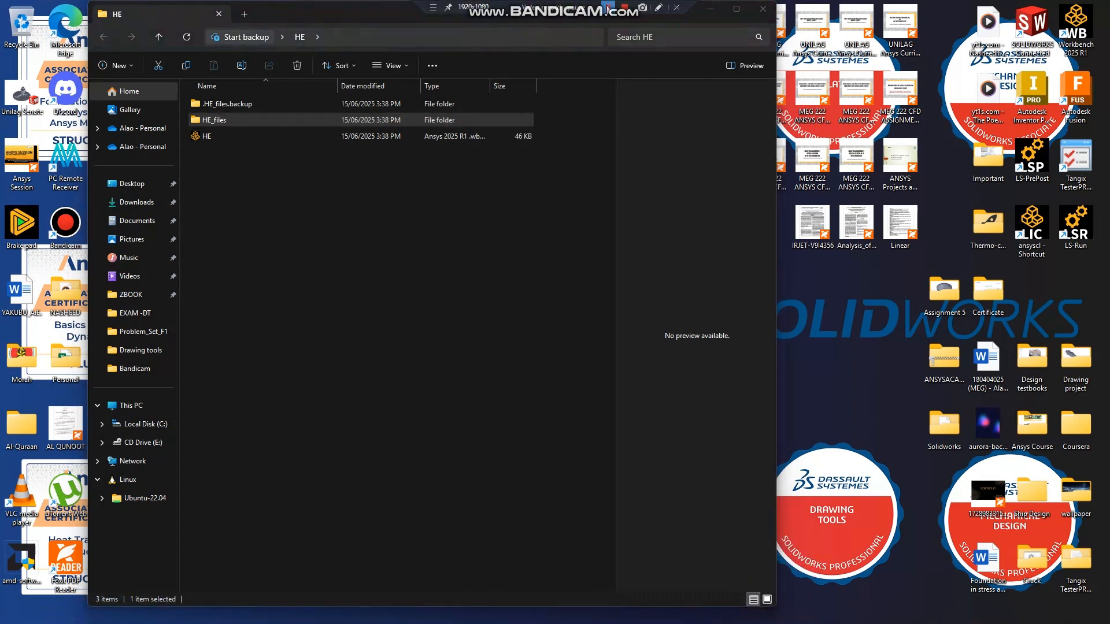